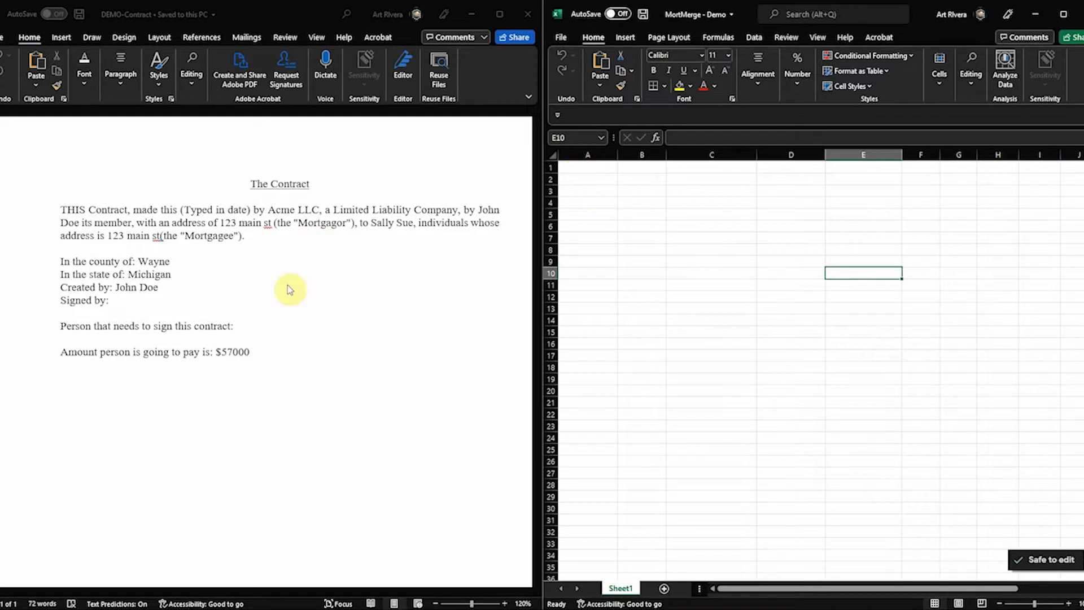
Examine the contract's opening paragraph for its variable details, highlighting the typed-in date placeholder and the company name Acme LLC.
left_click(266, 282)
left_click(248, 167)
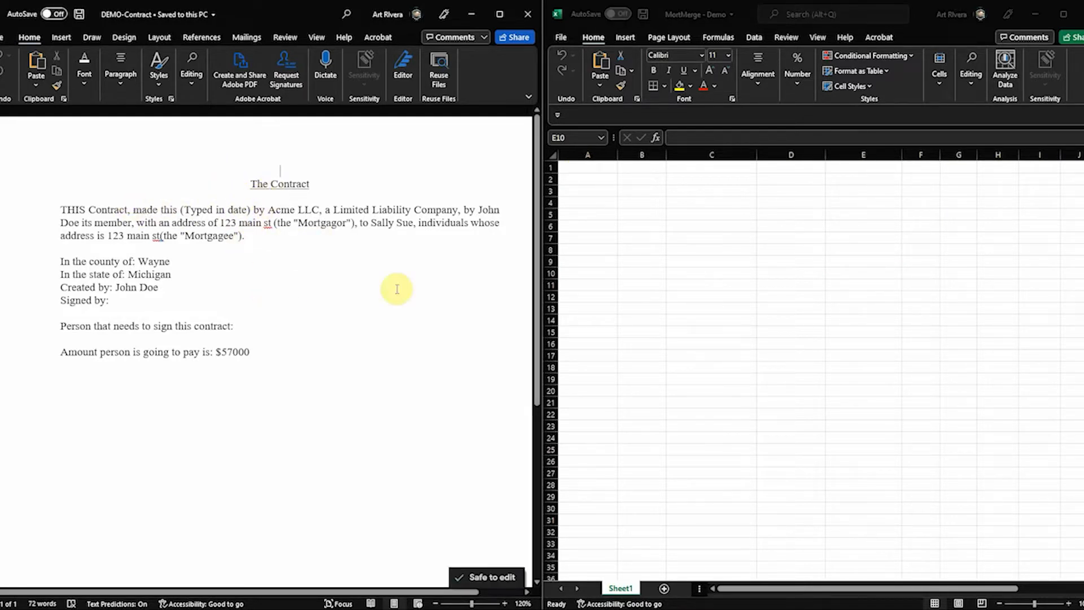
left_click_drag(169, 210, 255, 214)
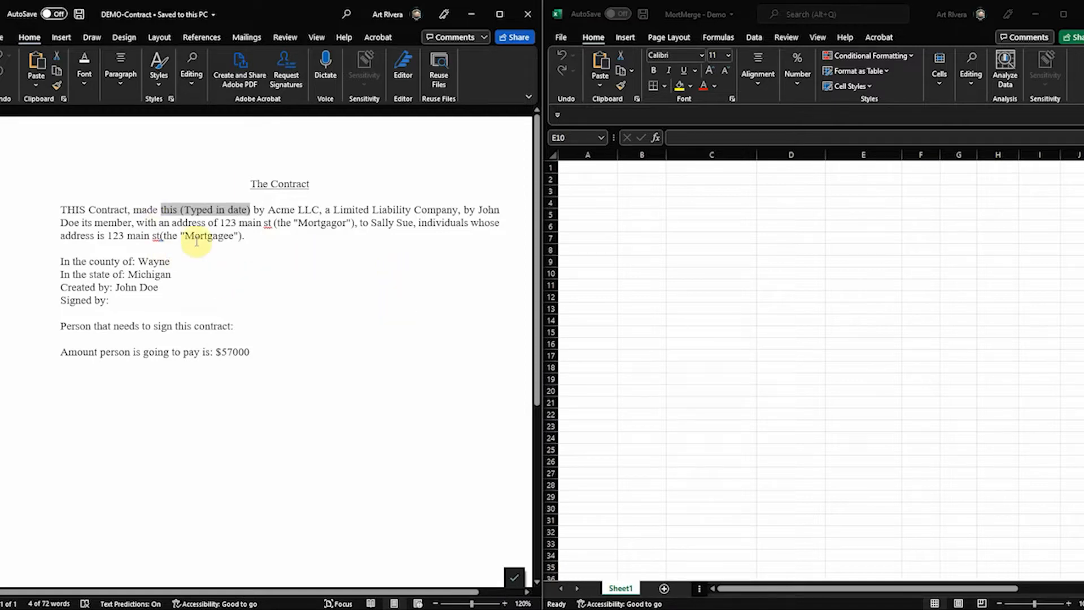
left_click(258, 248)
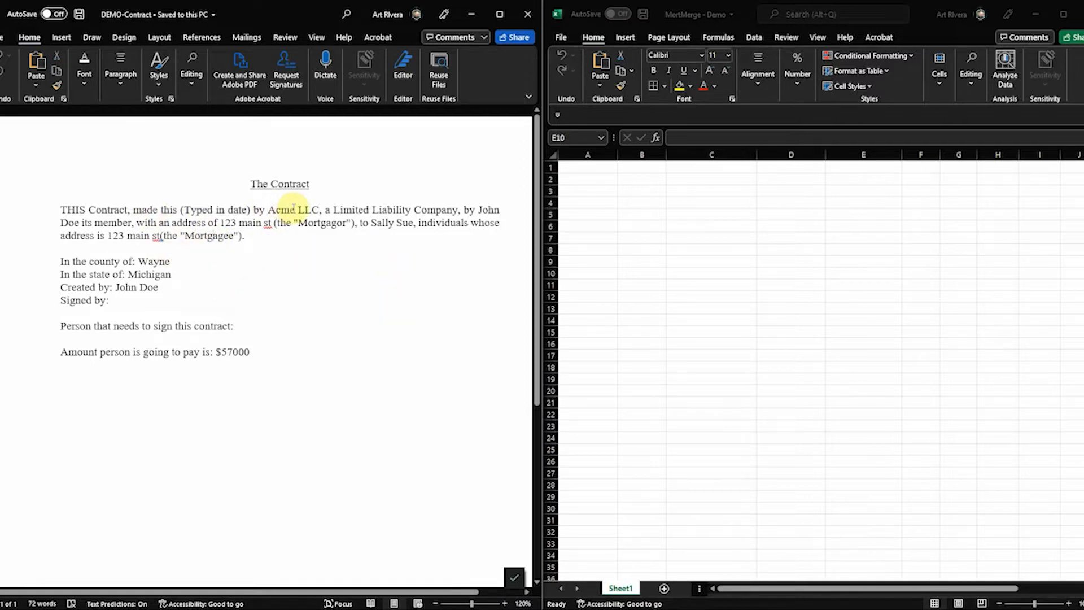
left_click_drag(268, 210, 319, 210)
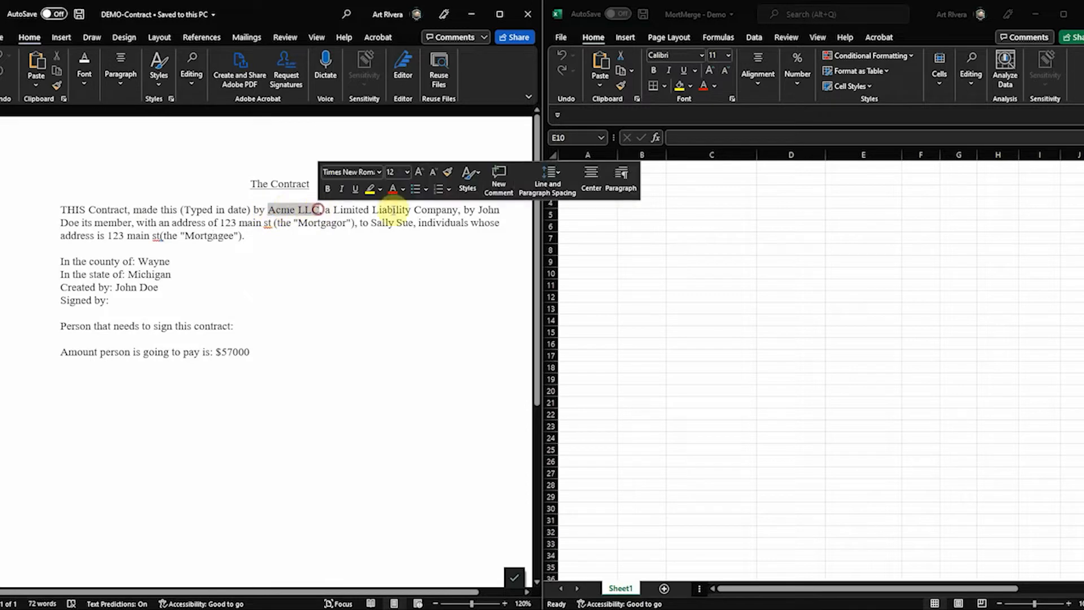
Switch to the Excel workbook, enter the headers "LLC Name" in A1 and "LLC Member name" in B1, and fit the columns to their contents.
left_click(631, 222)
left_click(591, 168)
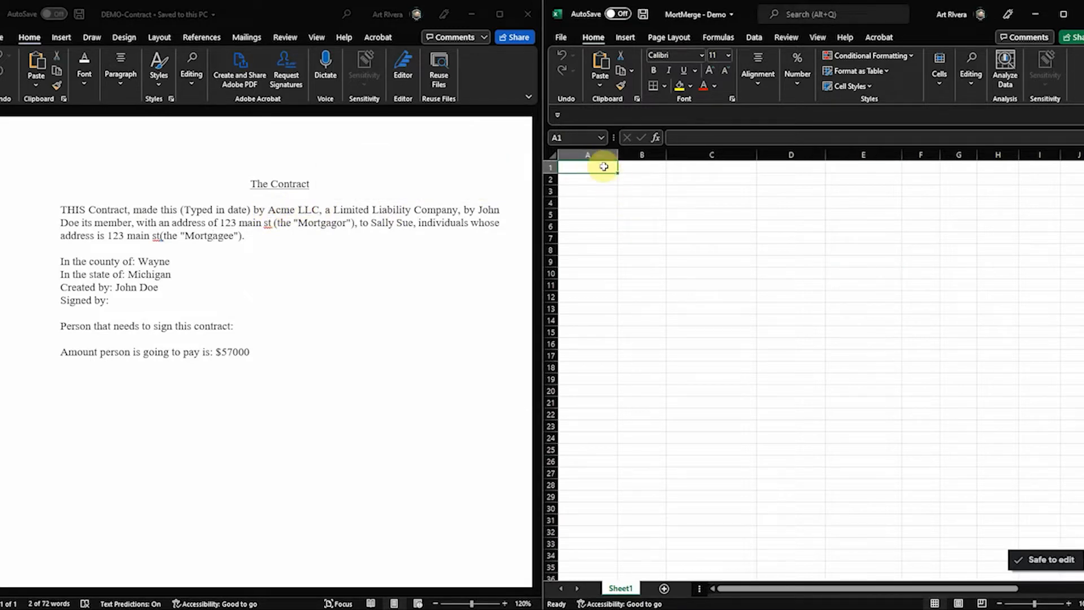
double_click(602, 166)
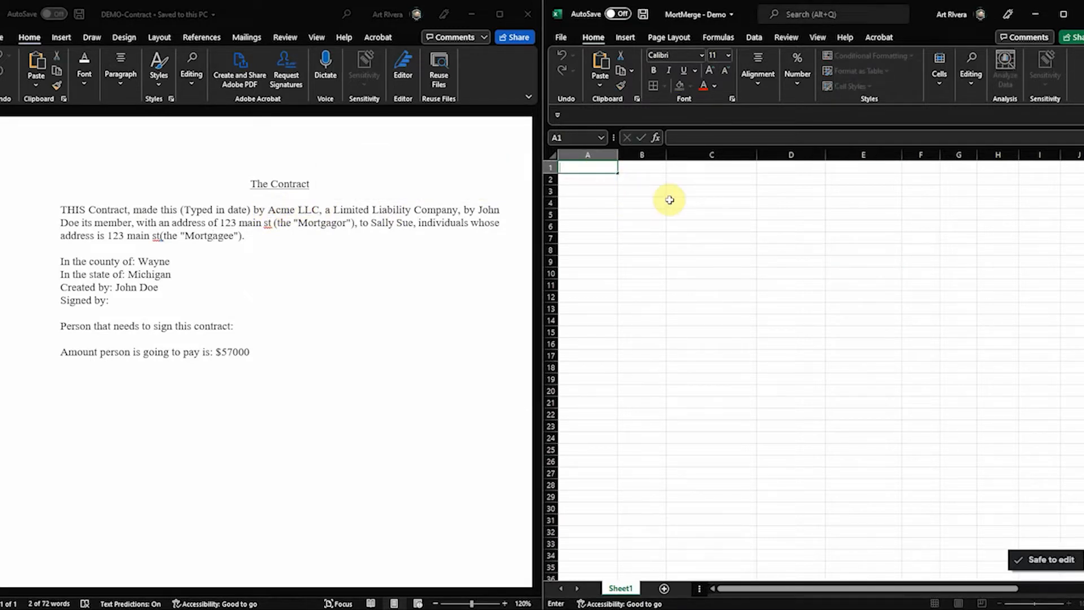
type("LLC Name")
key("Tab")
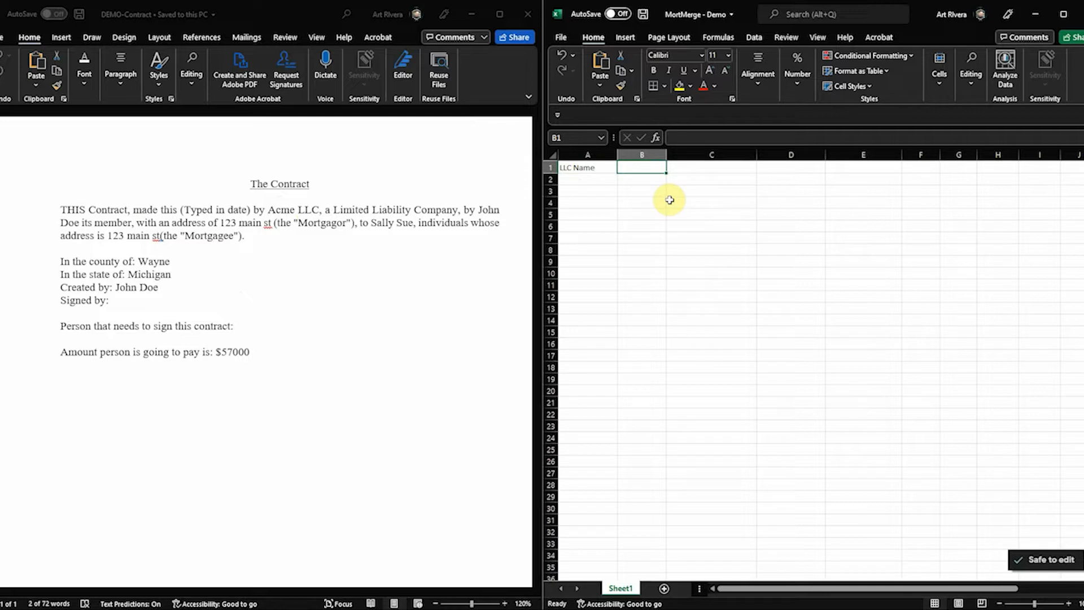
type("LLC")
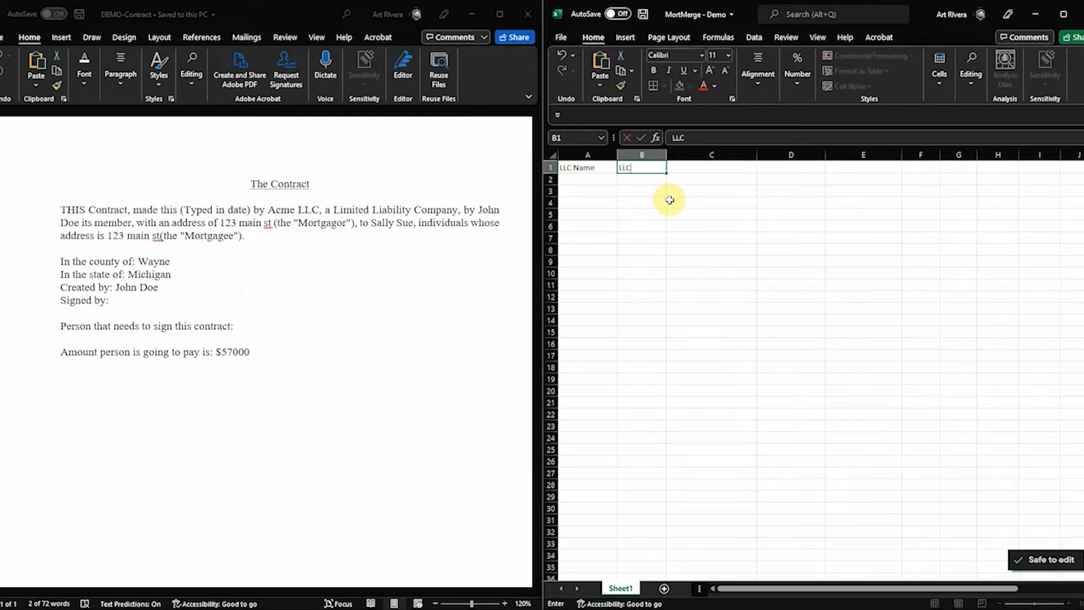
type(" Member  name")
key("Tab")
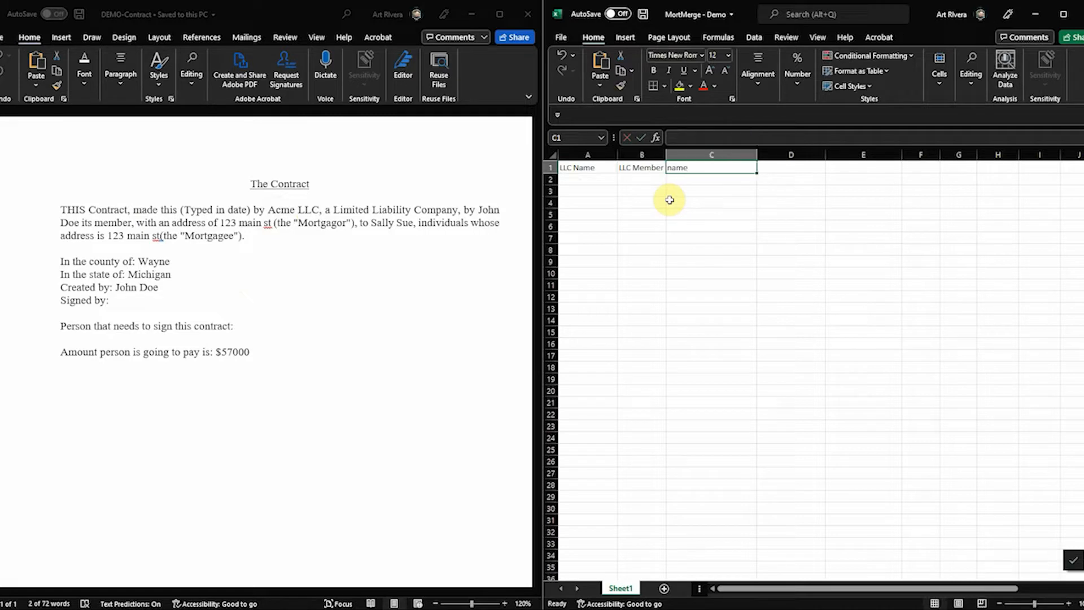
left_click(552, 154)
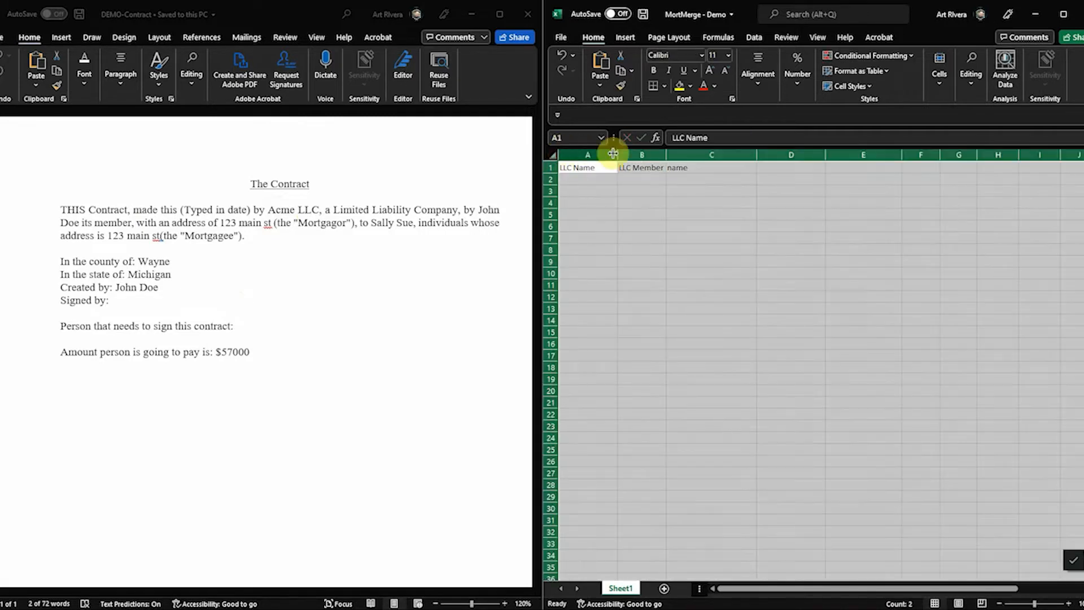
double_click(615, 154)
Enter the headers "Member address" in C1, "3rd party name" in D1 and "3rd address" in E1.
left_click(727, 168)
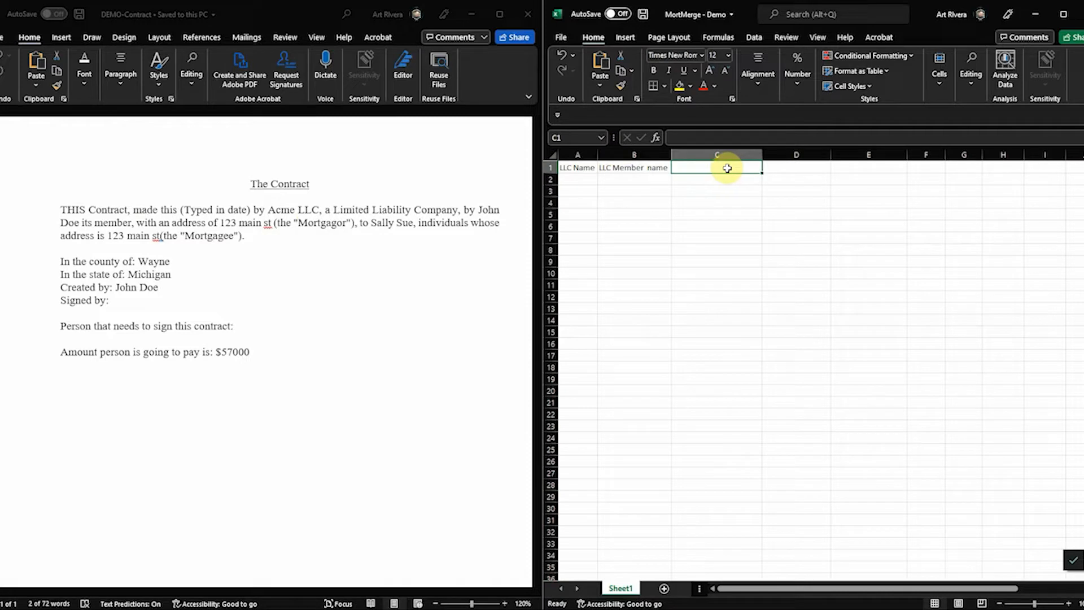
type("Mem")
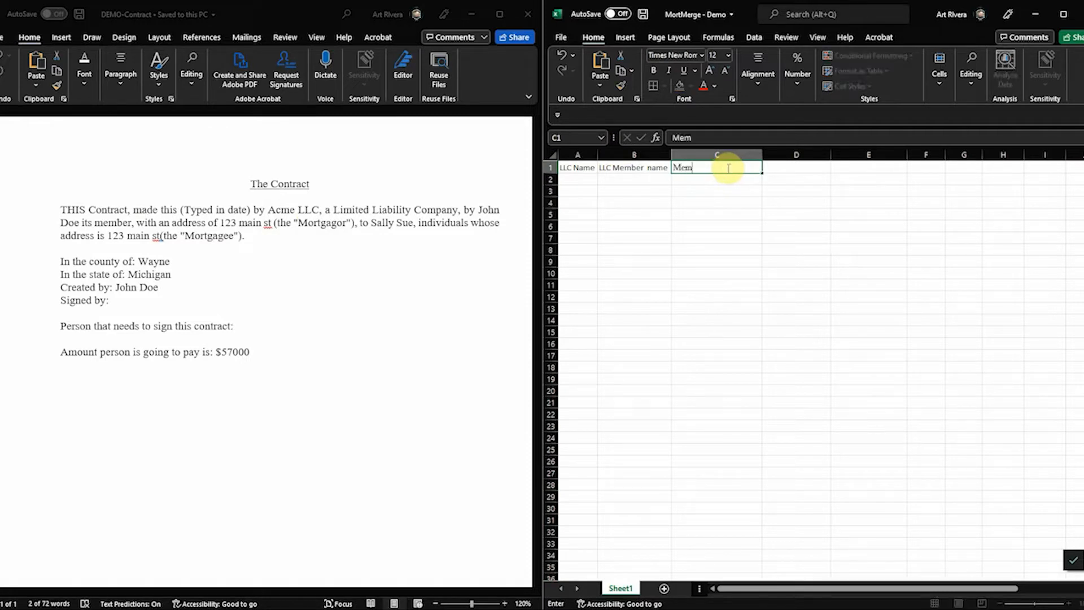
type("ber address")
key("Tab")
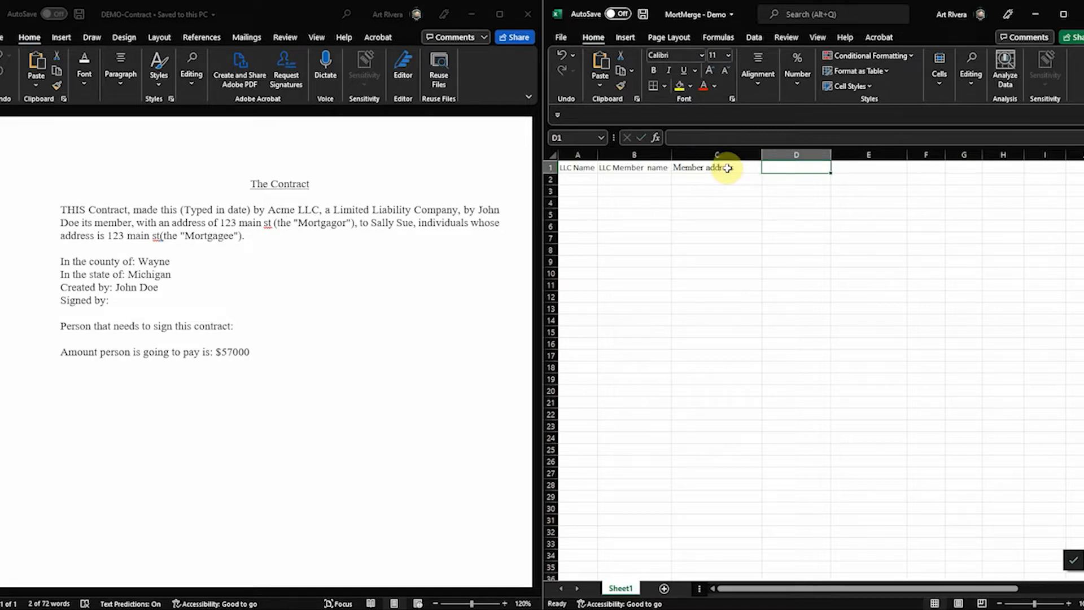
type("3rd")
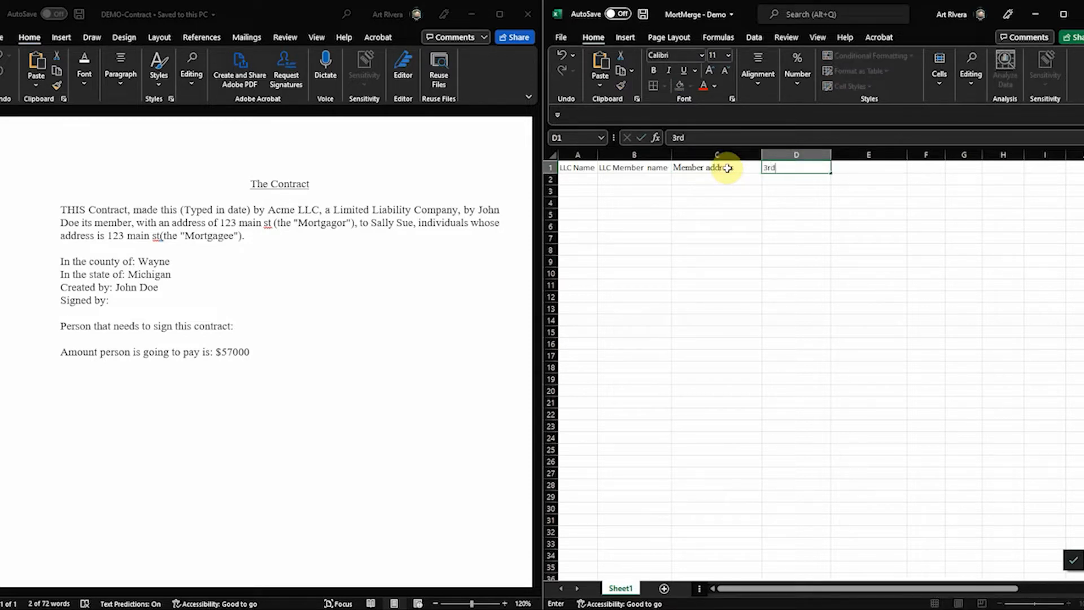
type(" party name")
key("Tab")
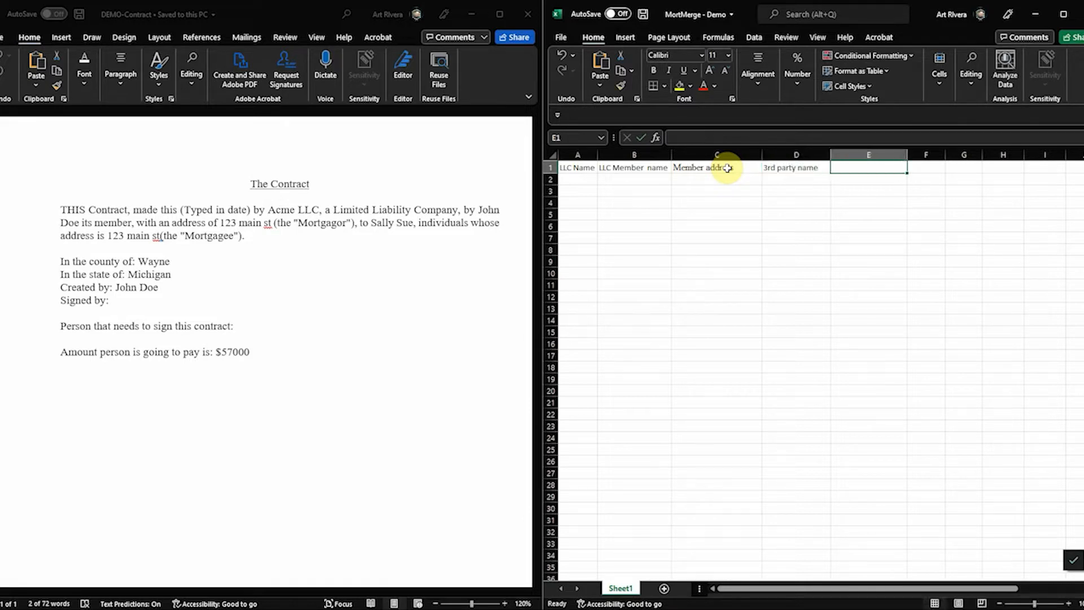
type("3rd")
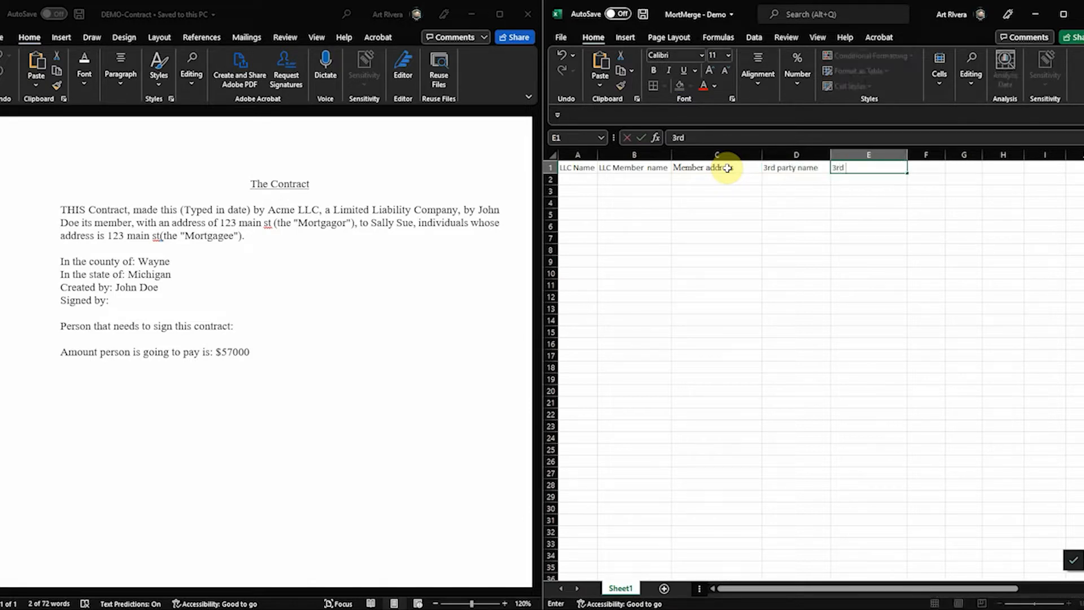
type(" address")
key("Tab")
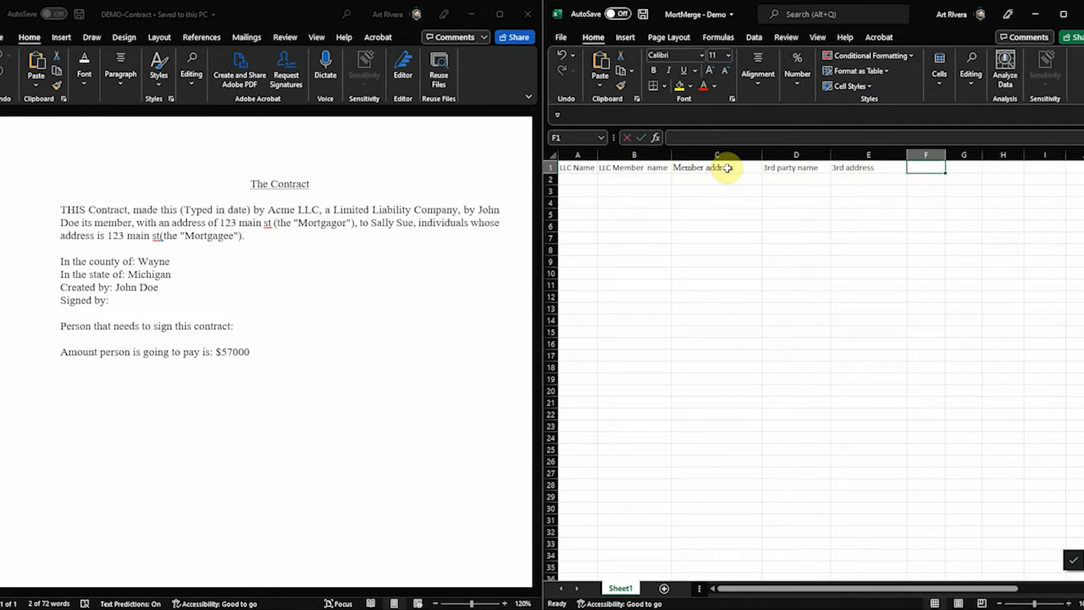
Enter the headers "County" in F1, "state" in G1 and "amount" in H1.
type("County")
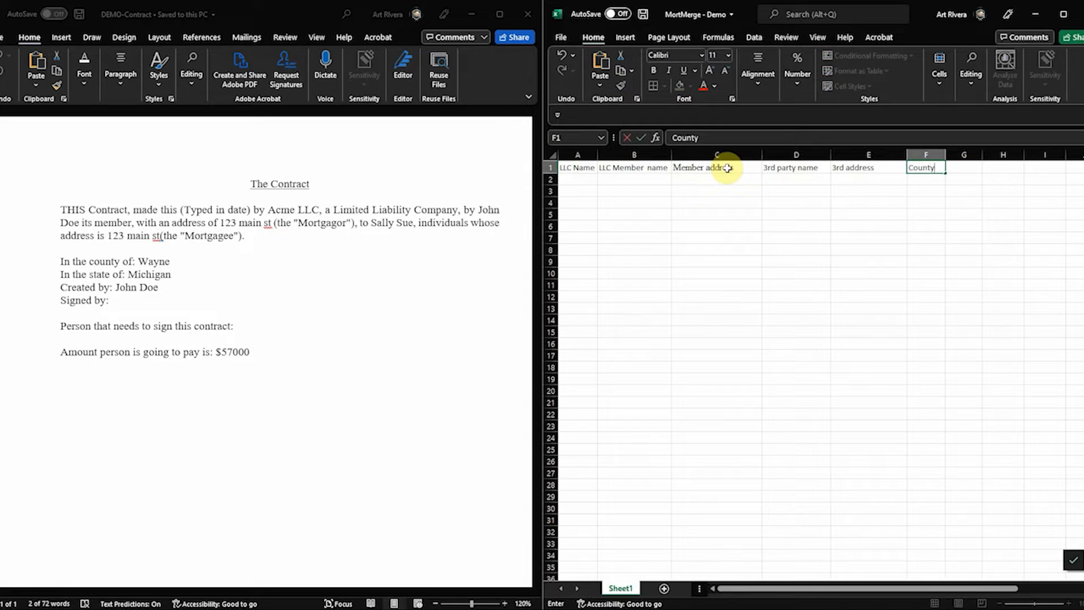
key("Tab")
type("starte")
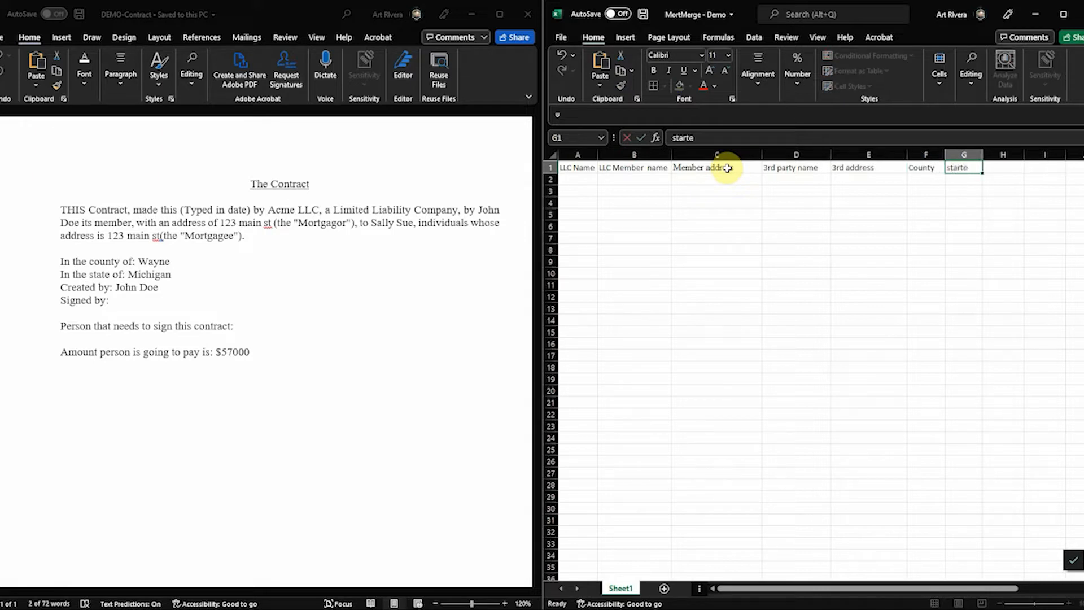
key("Tab")
type("amount")
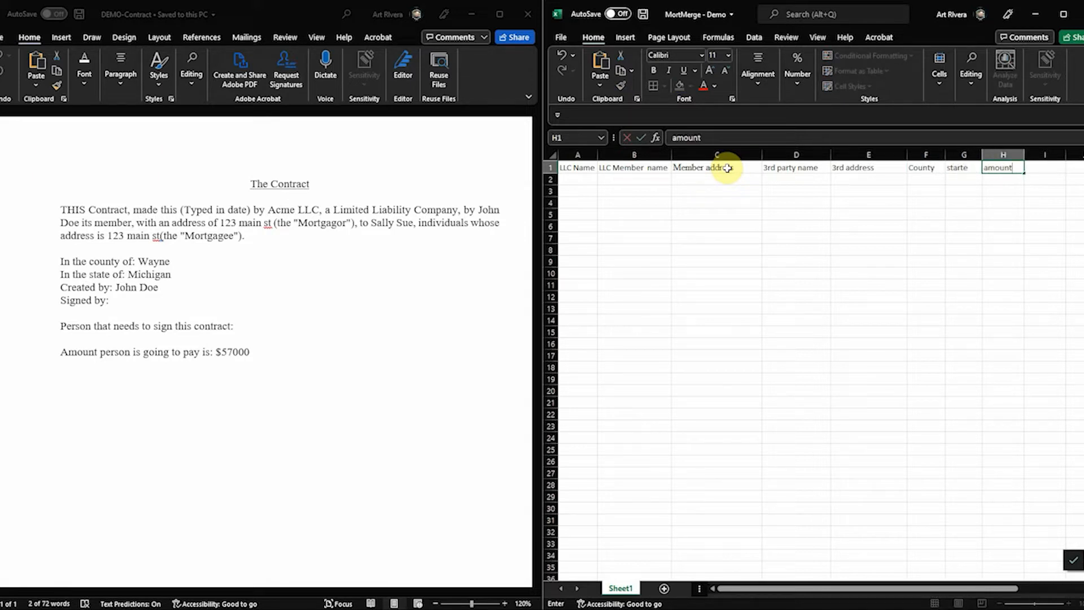
key("Tab")
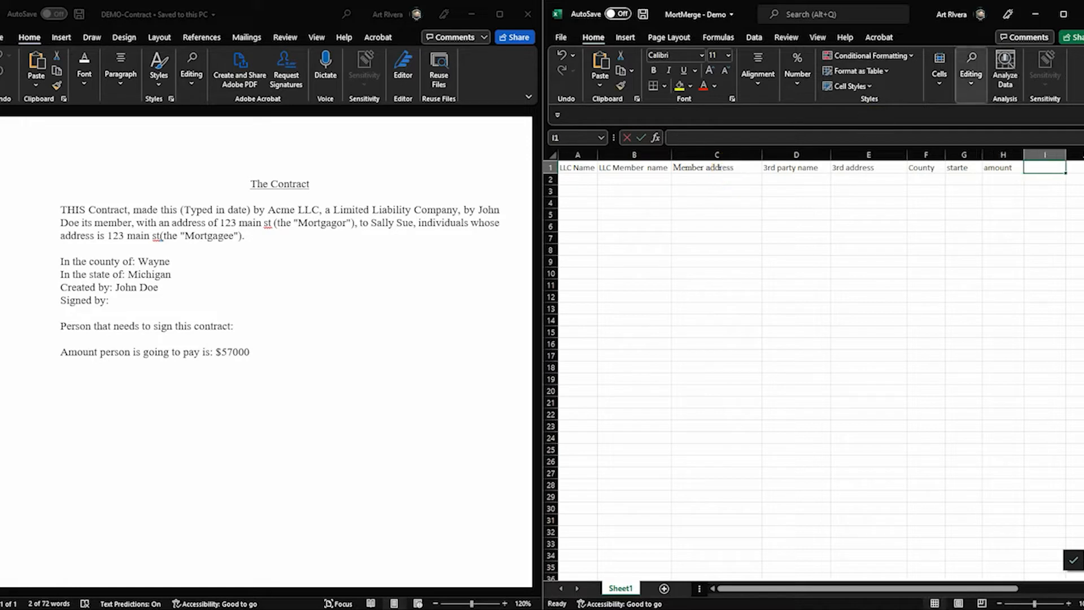
left_click(975, 168)
type("state")
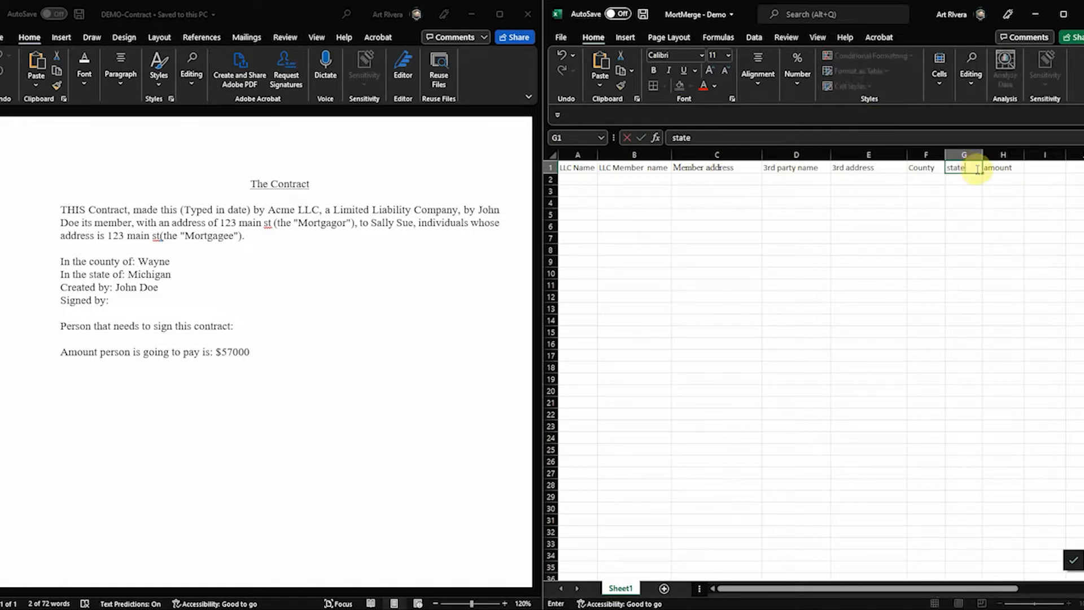
key("Tab")
left_click(1037, 169)
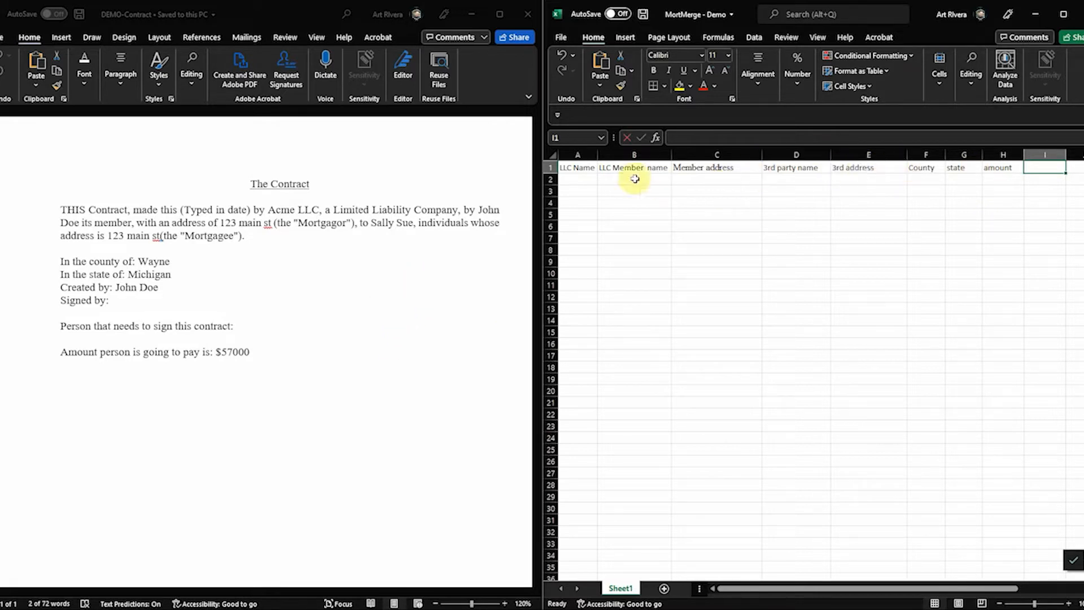
Convert the header range A1:H1 into a table, specifying that the table has headers.
left_click(577, 167)
key("shift+Right")
key("shift+Right")
key("shift+Right")
key("shift+Right")
key("shift+Right")
key("shift+Right")
key("shift+Right")
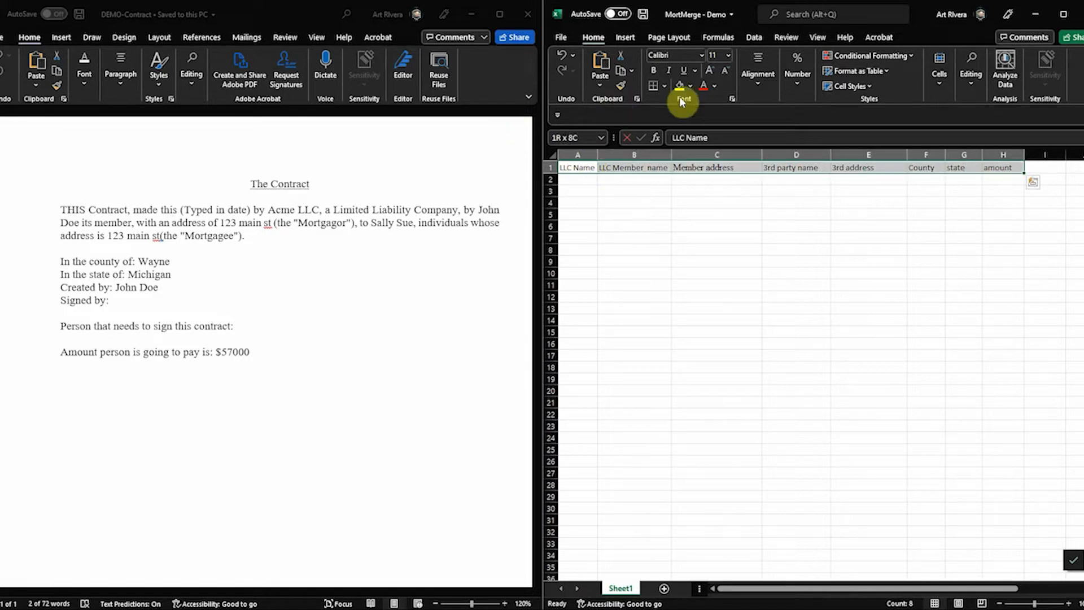
left_click(624, 38)
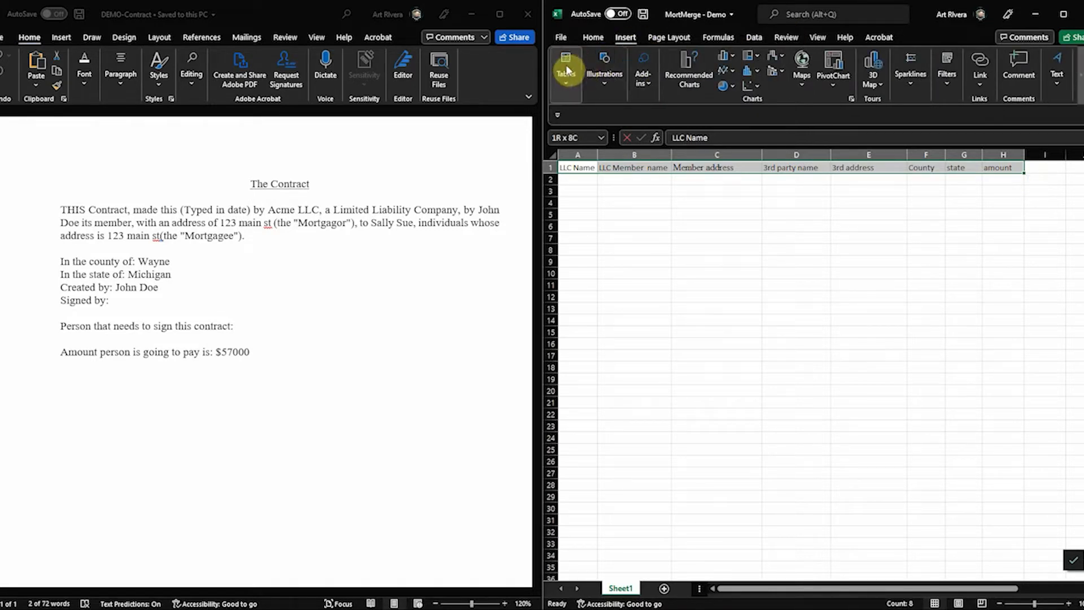
left_click(753, 36)
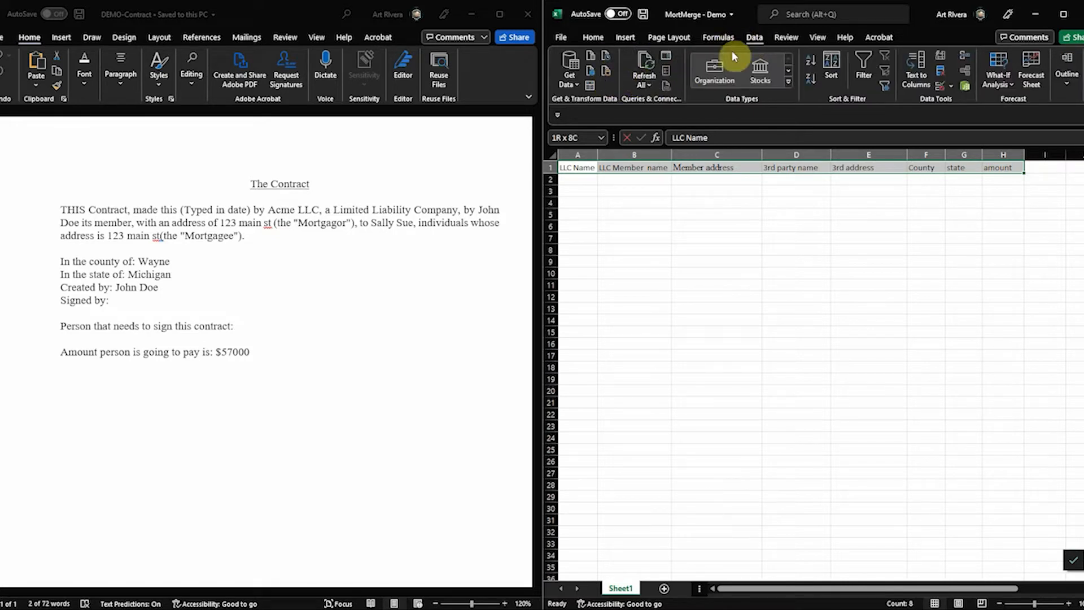
left_click(625, 40)
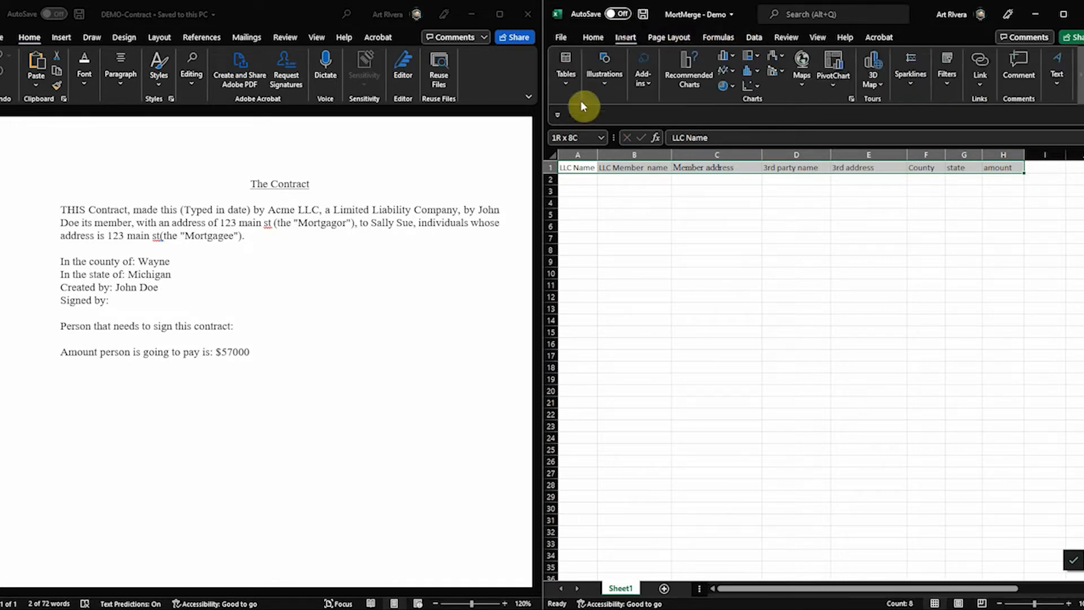
left_click(567, 66)
left_click(655, 120)
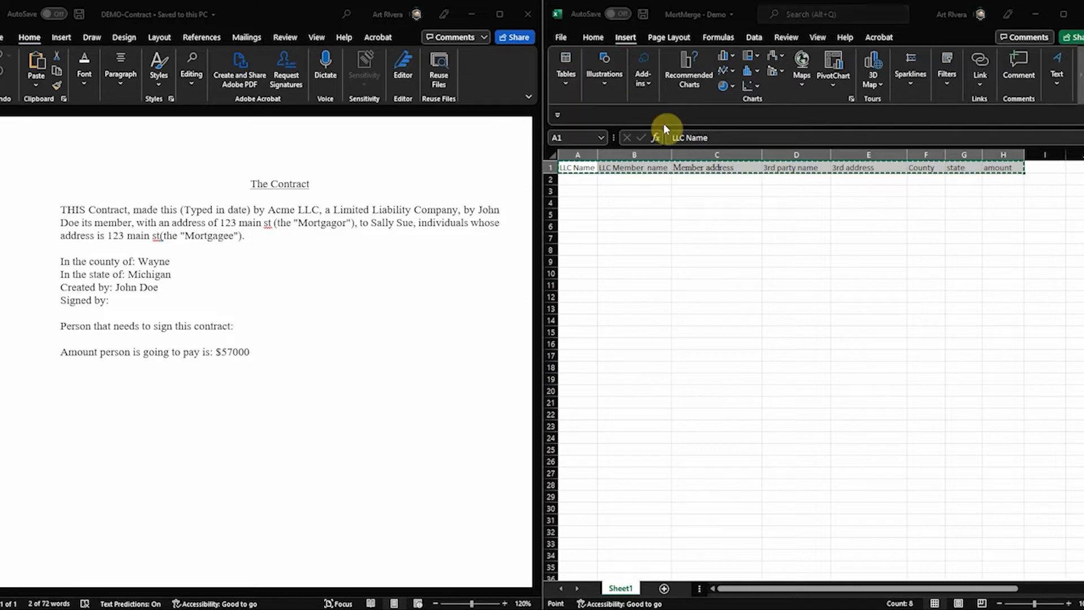
left_click(992, 337)
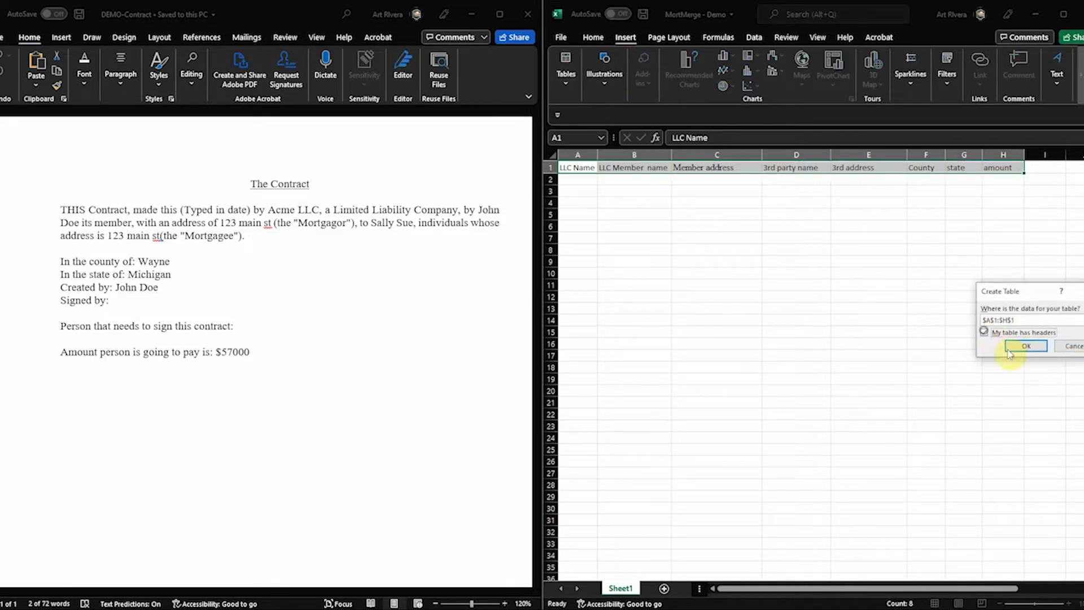
left_click(1017, 346)
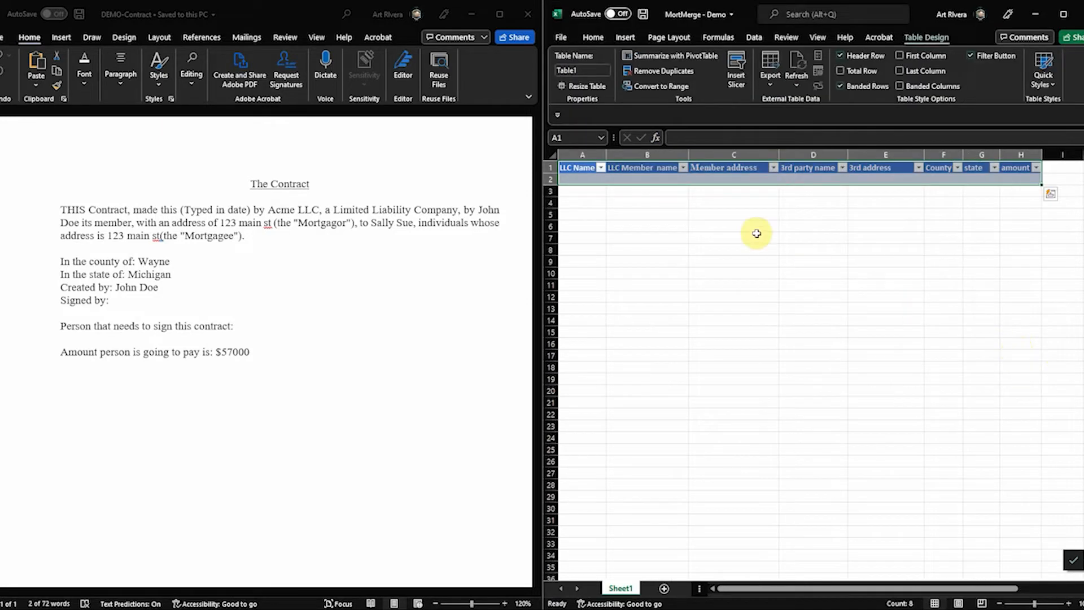
In the table's first data row, enter Acme LLC as the LLC name and fill in the LLC member's name.
left_click(612, 193)
left_click(590, 180)
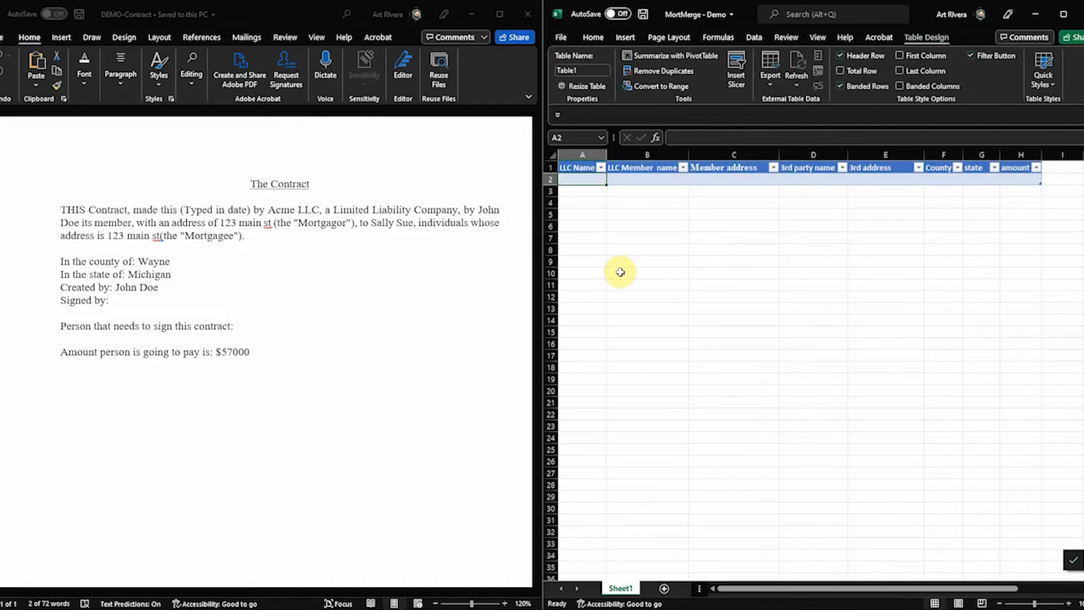
type("Acme")
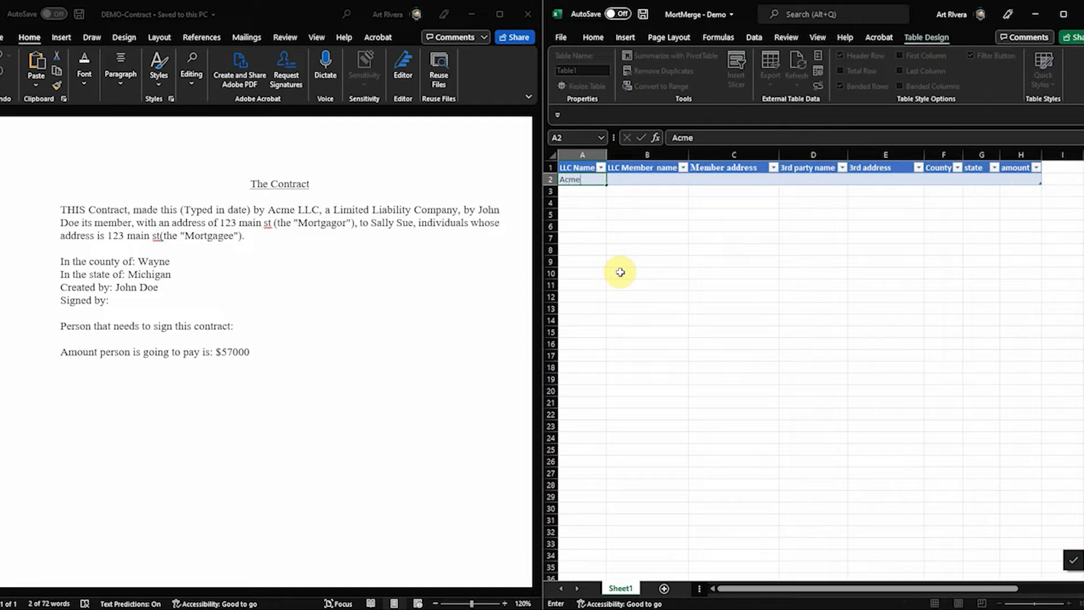
type(" LLC")
key("Tab")
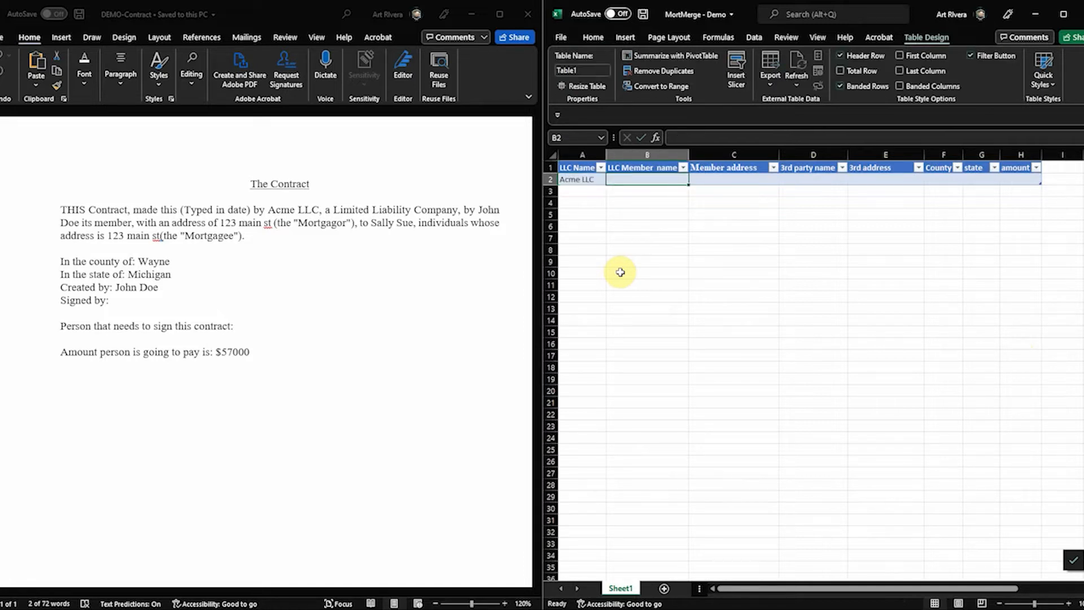
type("John doe")
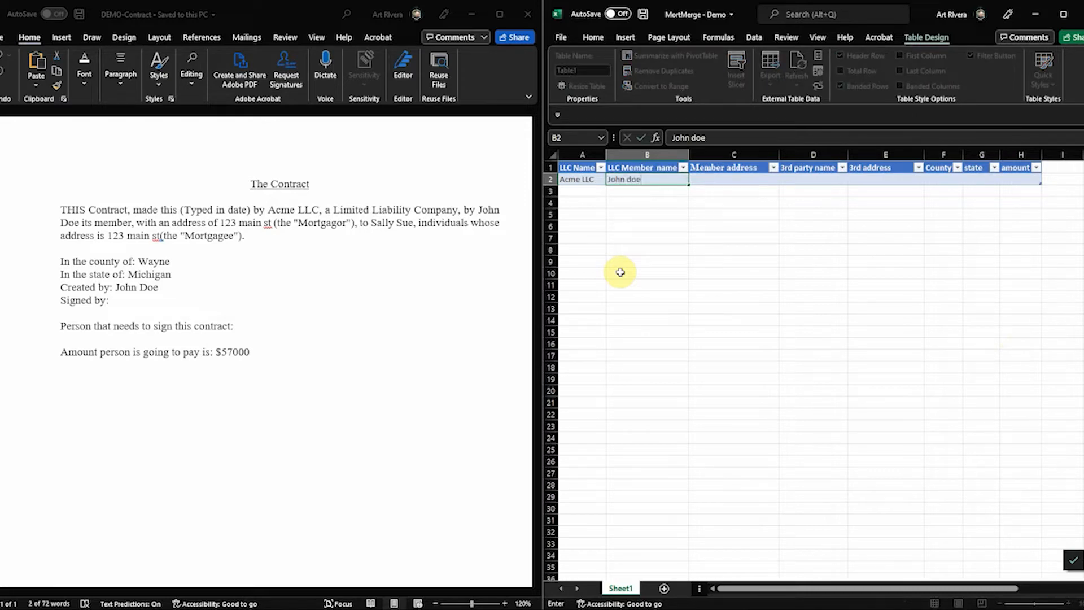
key("Tab")
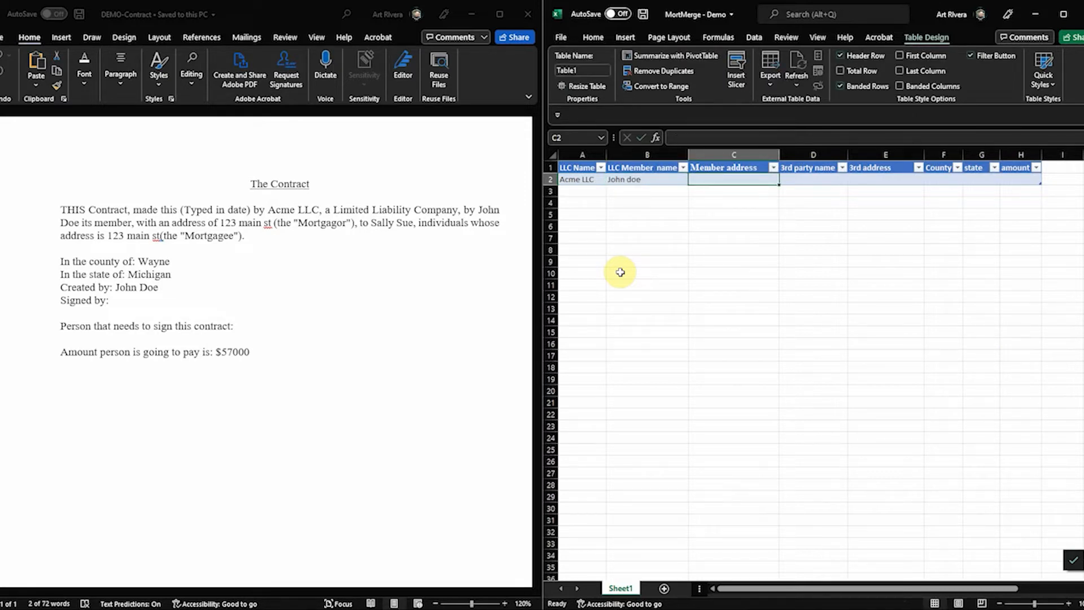
Fill in the member's address and the third party's name in row 2 of the table.
type("123 maint st")
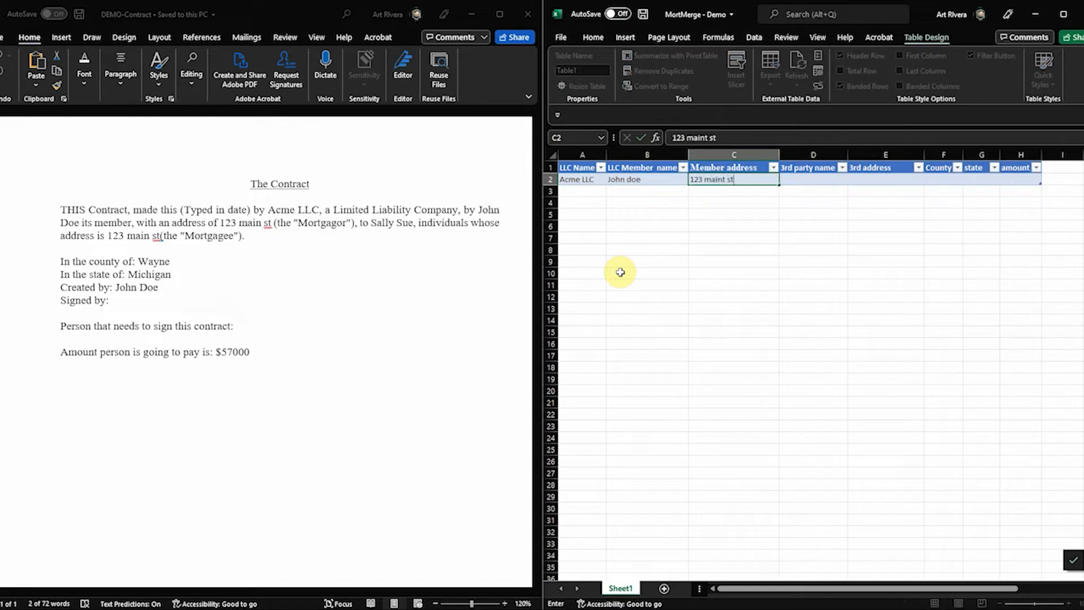
key("Tab")
type("sall")
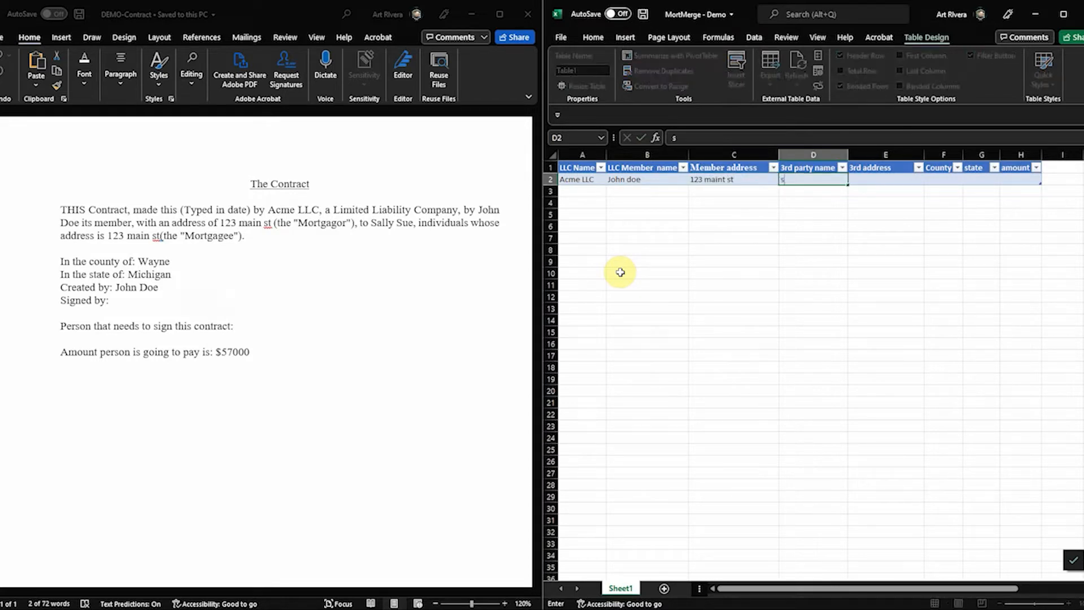
key("BackSpace")
key("BackSpace")
key("BackSpace")
key("BackSpace")
key("BackSpace")
type("bob")
key("Tab")
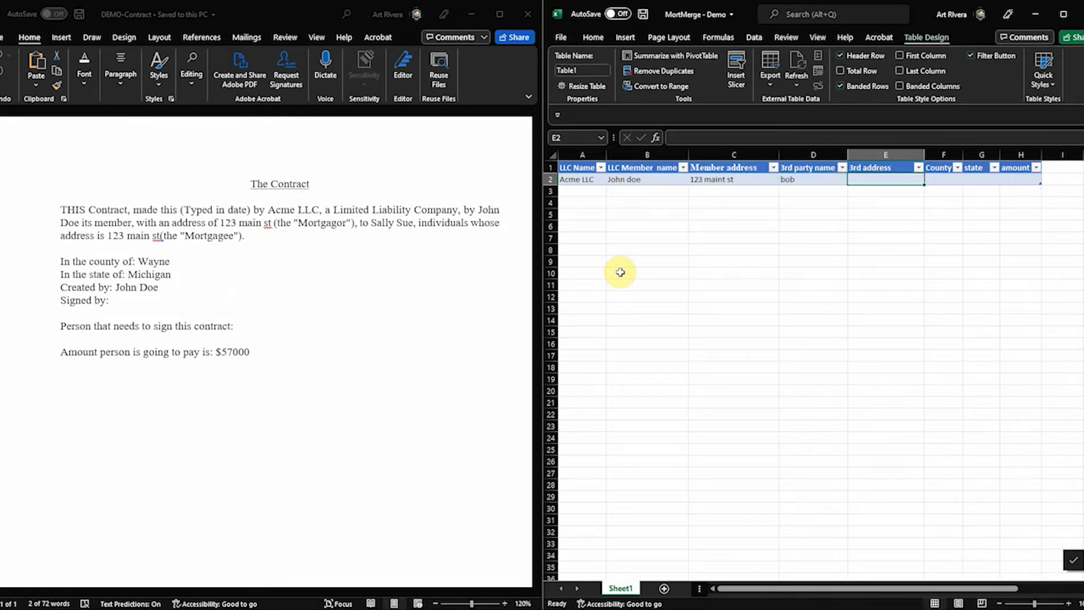
Complete row 2 with the third party's address, wayne as the county and Michigan as the state.
type("45")
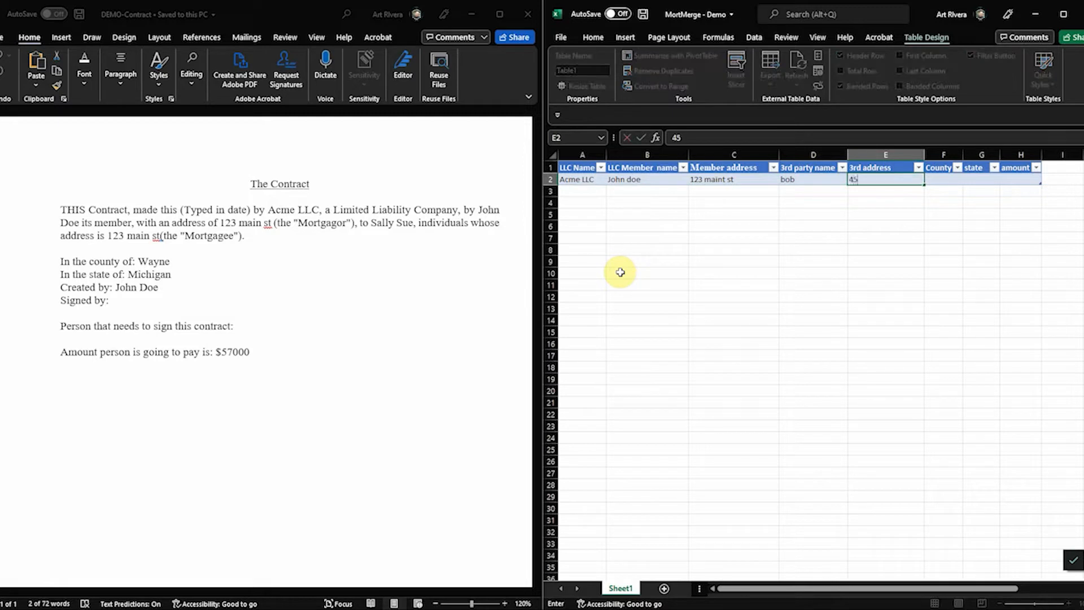
type("6 other st")
key("Tab")
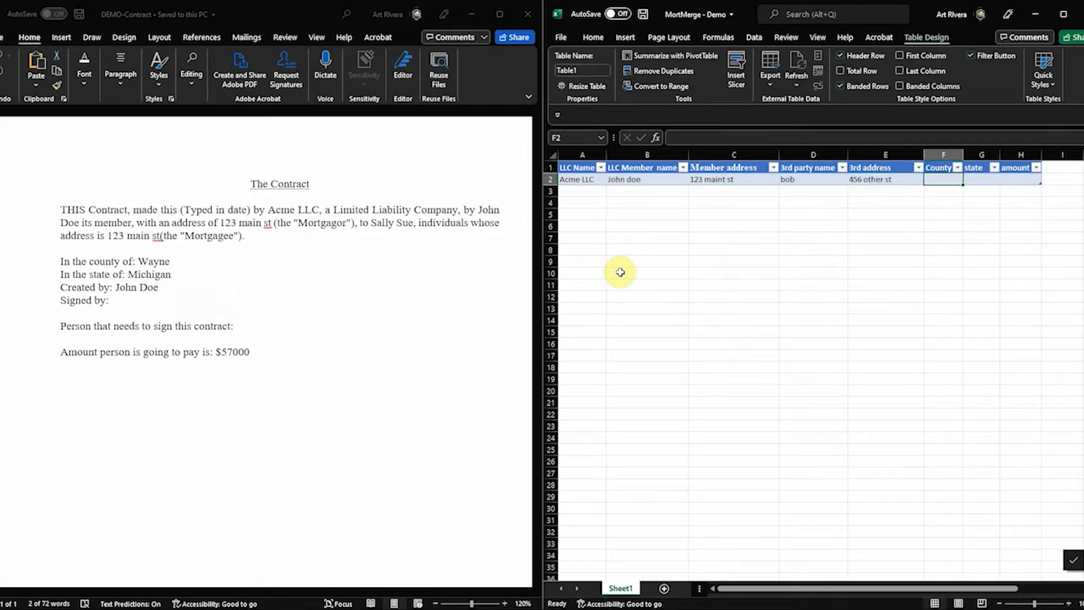
type("wayne")
key("Tab")
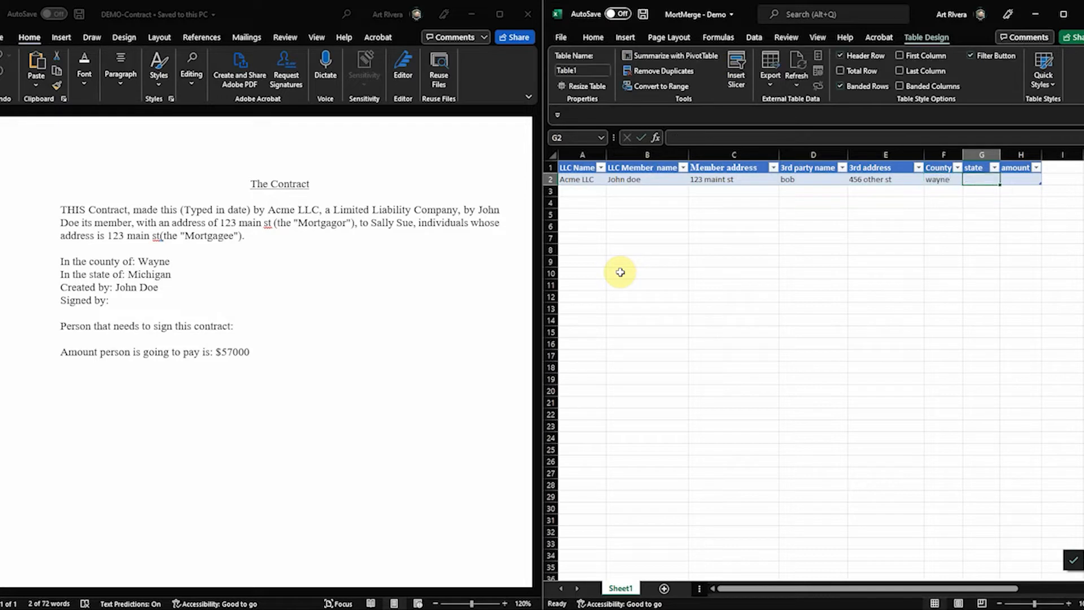
type("MI")
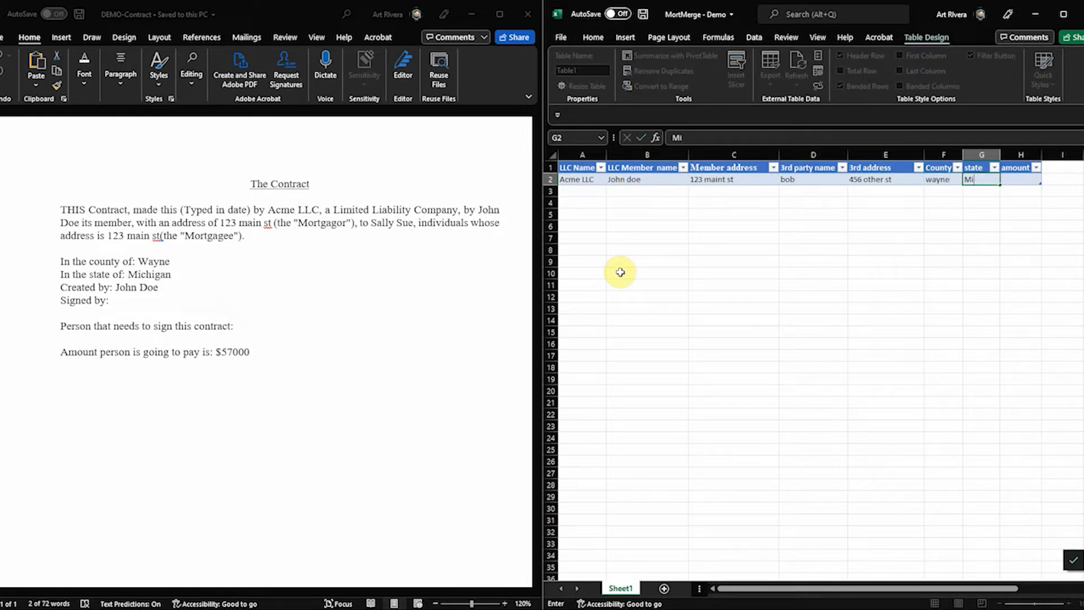
type("chigan")
key("Tab")
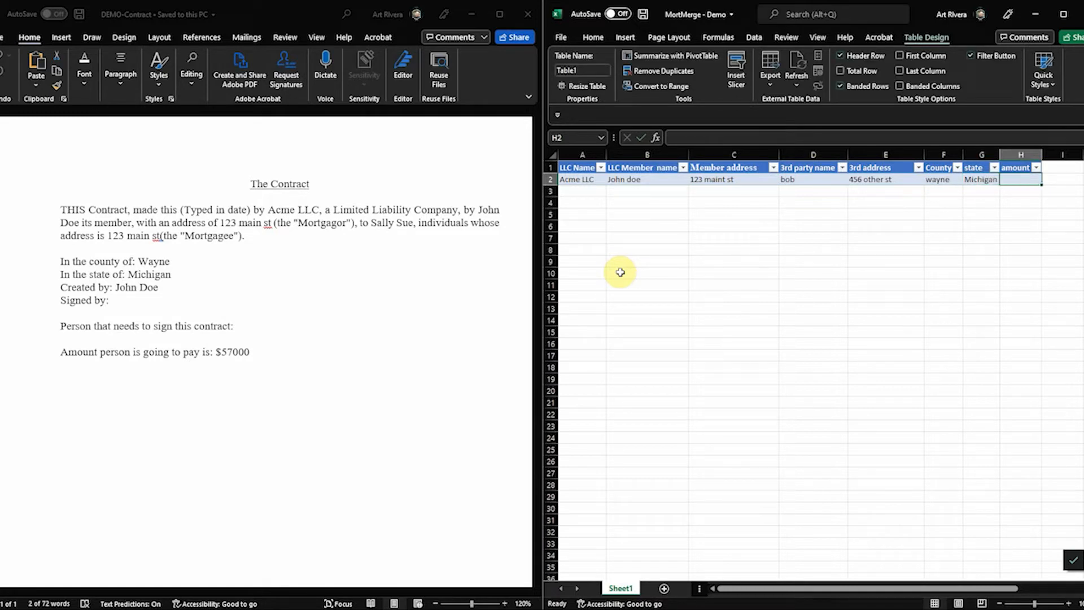
Enter 35,000 as the amount in row 2 and save the workbook.
type("35,00")
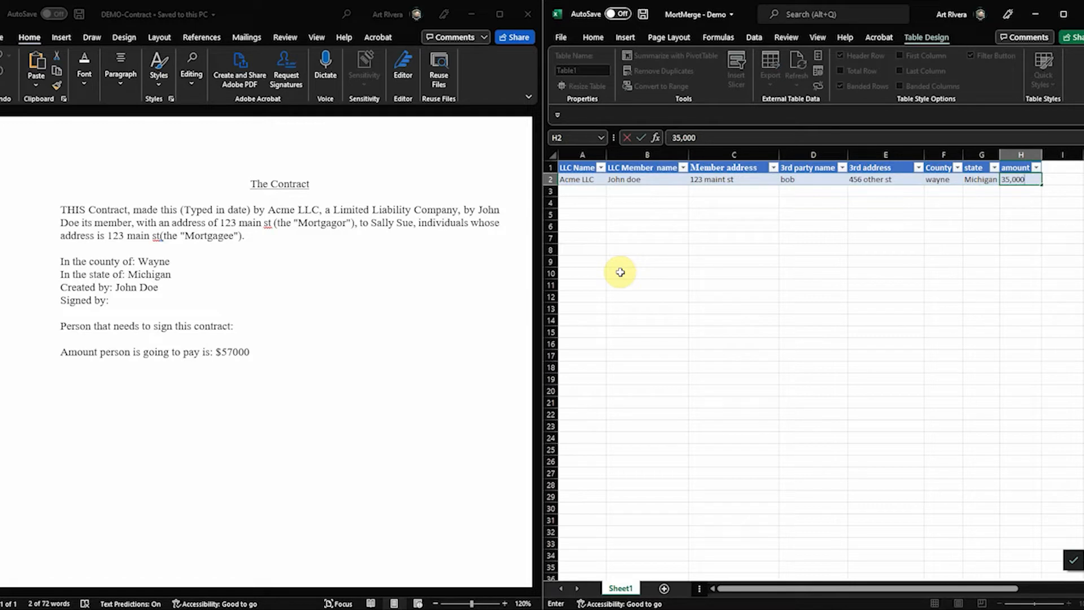
key("Return")
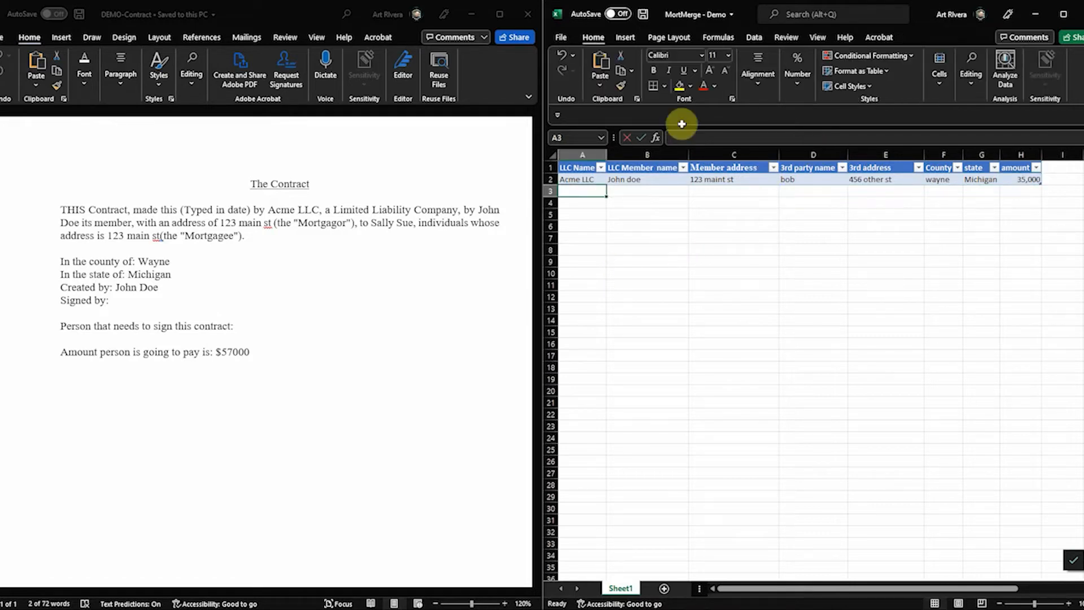
left_click(644, 17)
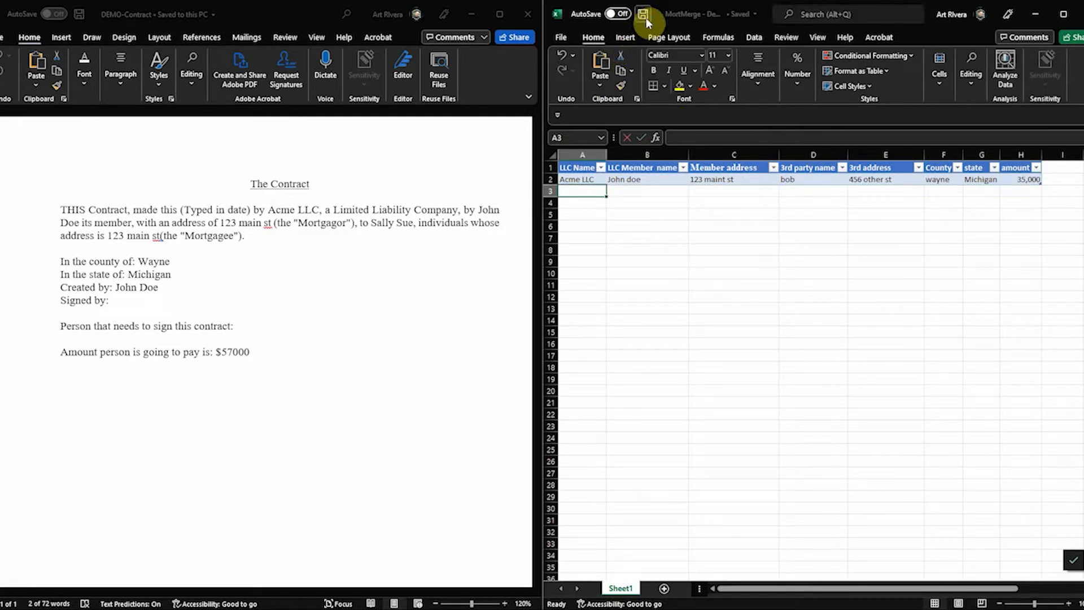
Switch to the Word contract and connect Sheet1$ of MortMerge - Demo in the DEMO folder as its existing recipient list, with first-row headers.
left_click(237, 268)
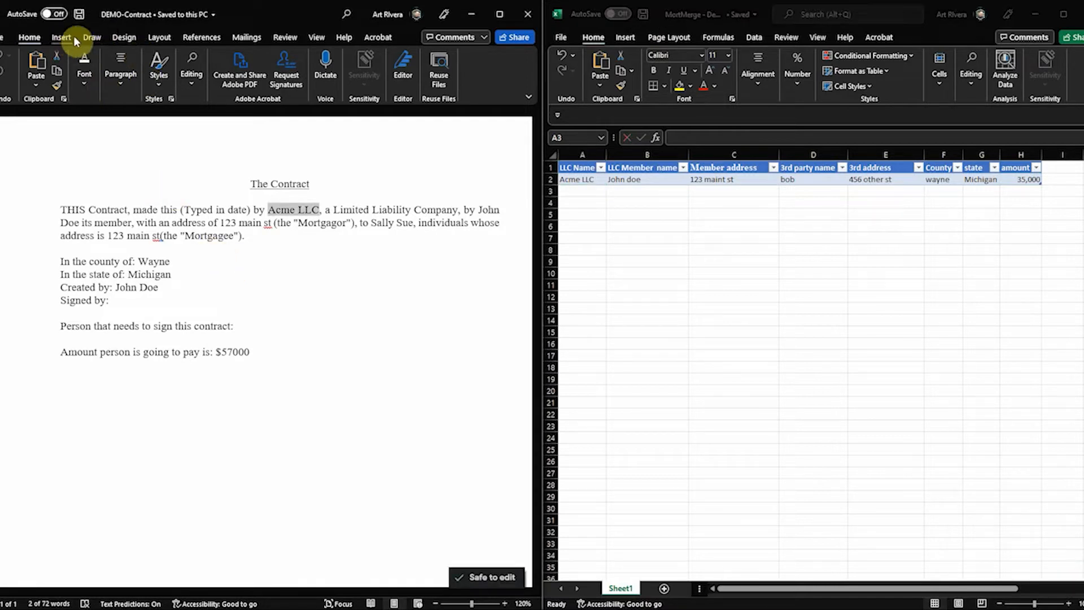
left_click(247, 36)
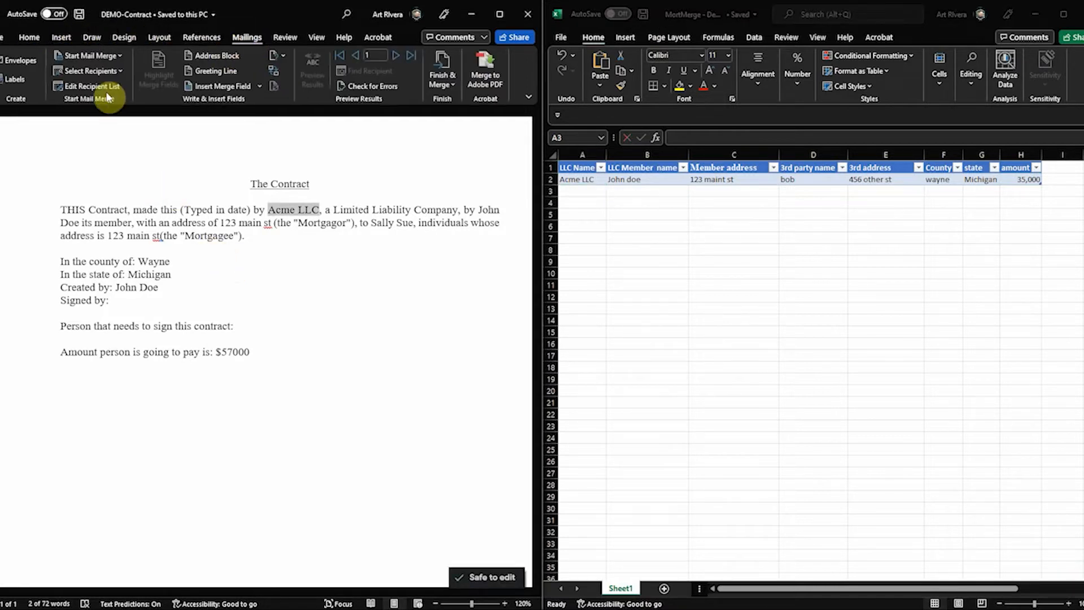
left_click(118, 71)
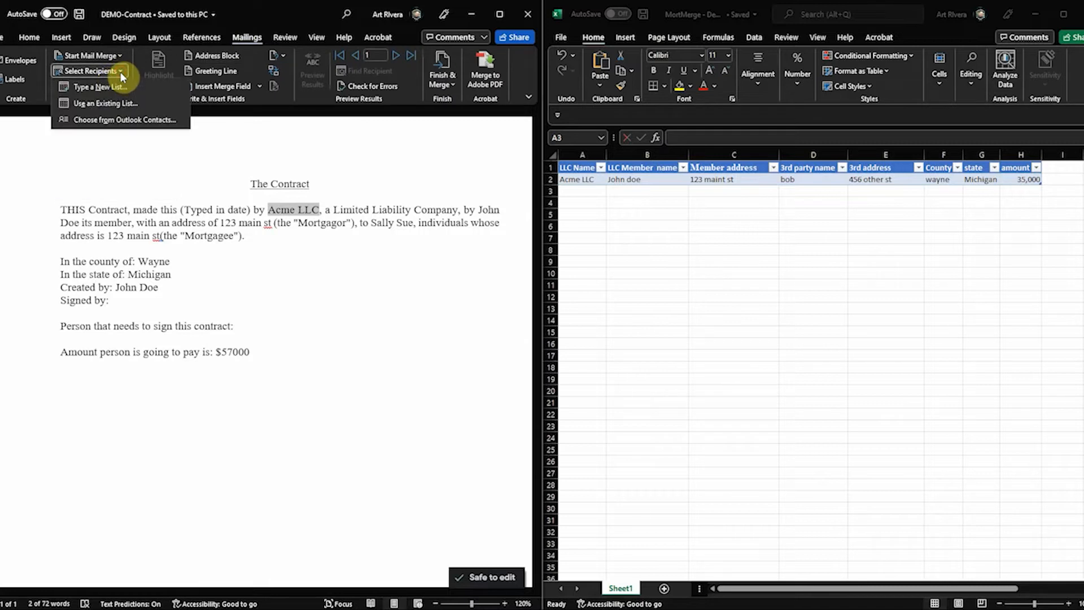
left_click(112, 103)
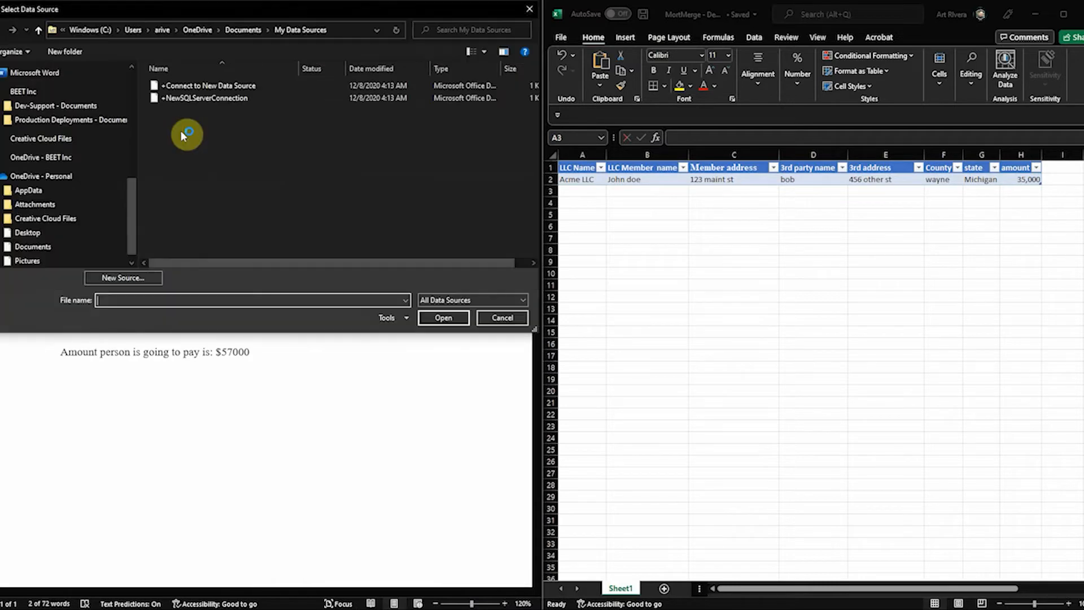
scroll(47, 130, "up", 8)
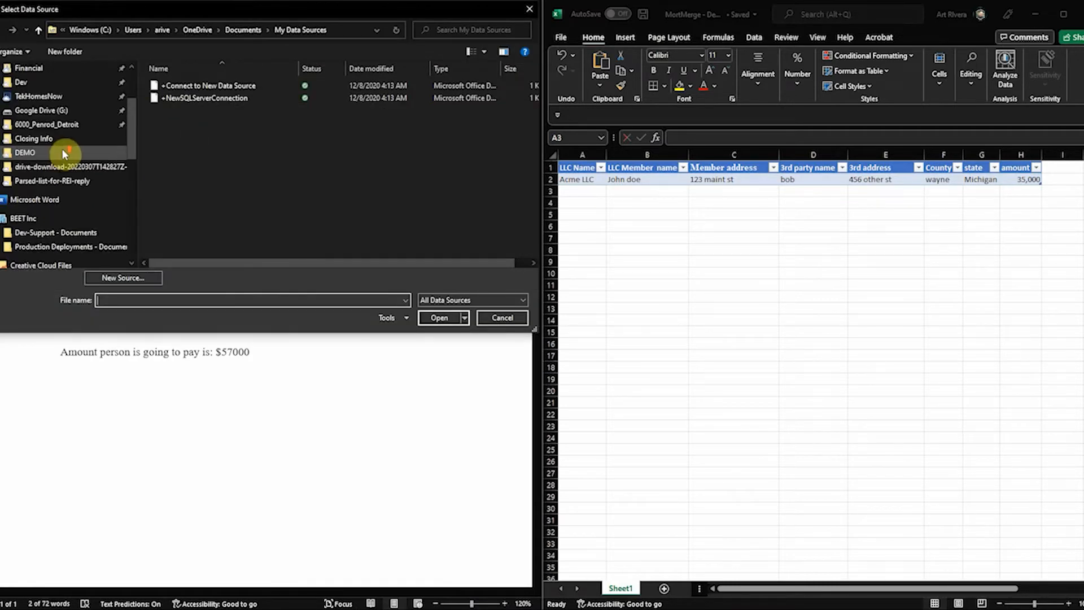
left_click(25, 247)
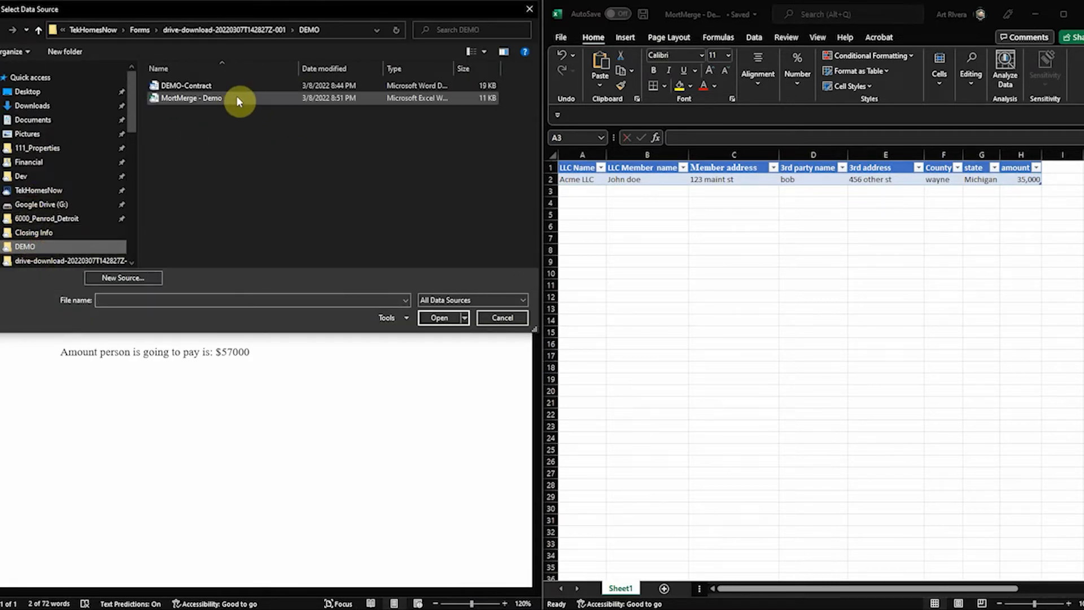
double_click(231, 97)
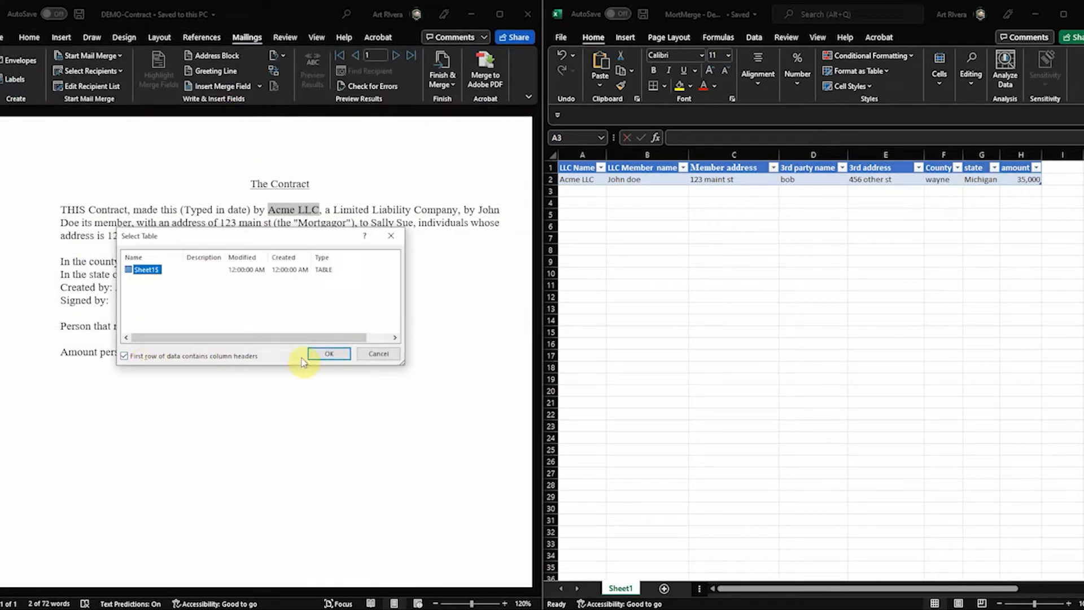
left_click(326, 356)
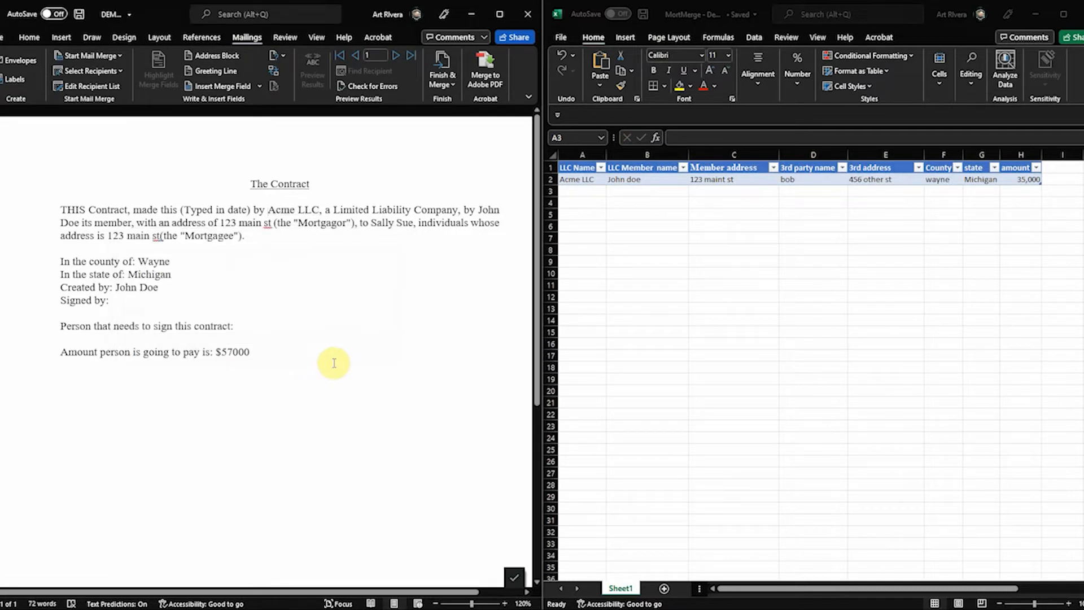
Replace "Acme LLC" in the contract's opening paragraph with the LLC_Name merge field.
left_click(277, 212)
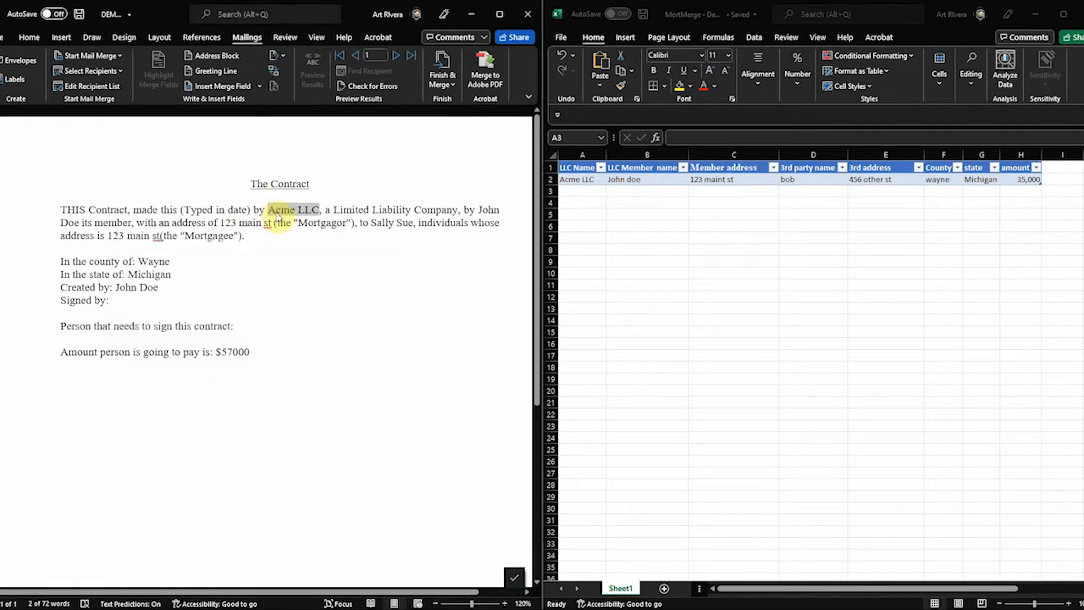
left_click(332, 212)
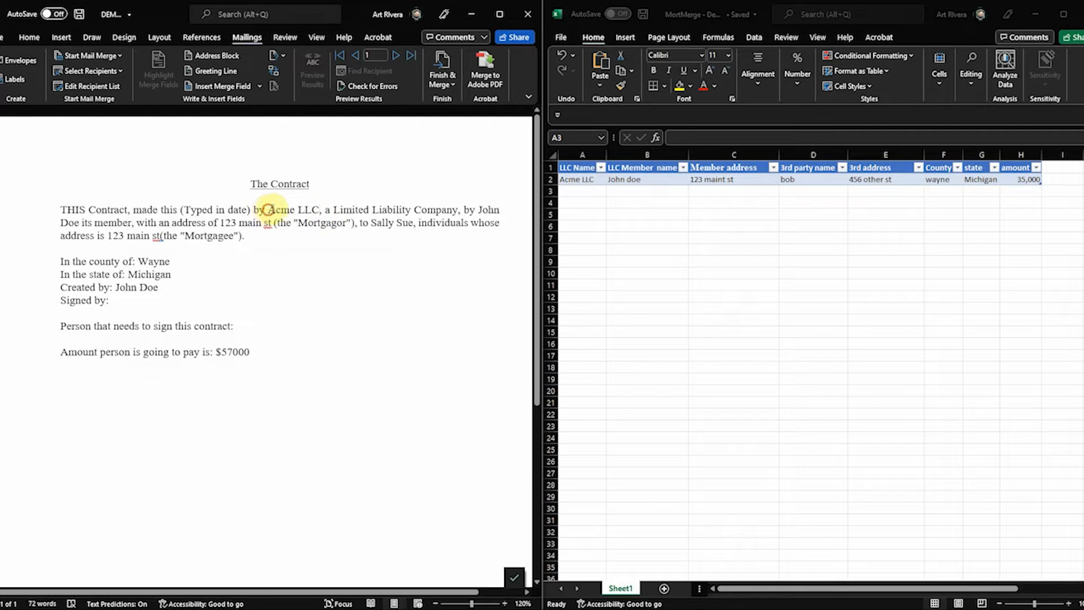
left_click_drag(268, 210, 320, 211)
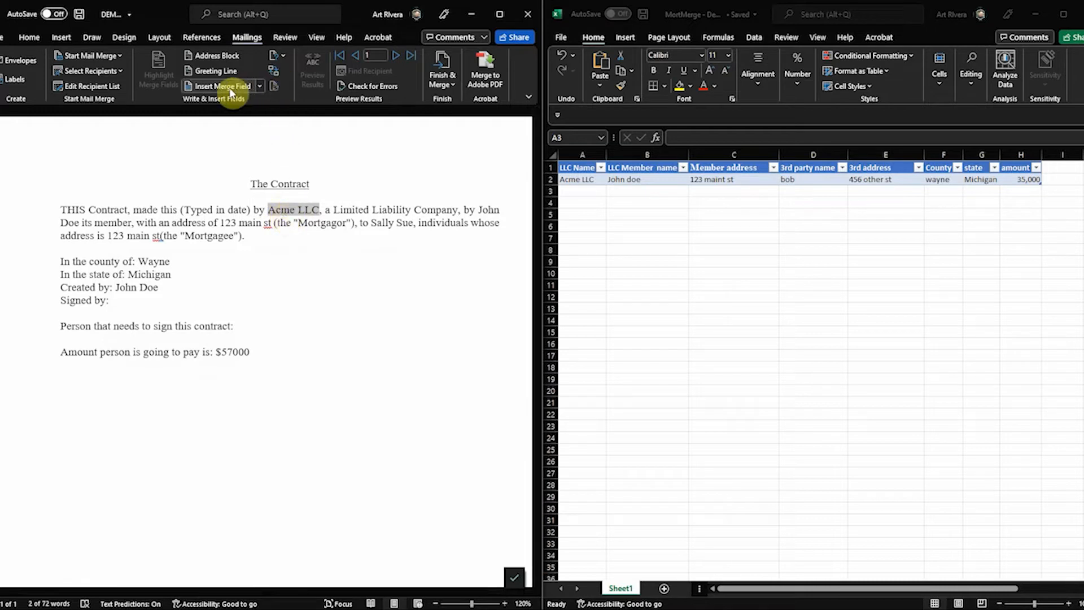
left_click(259, 85)
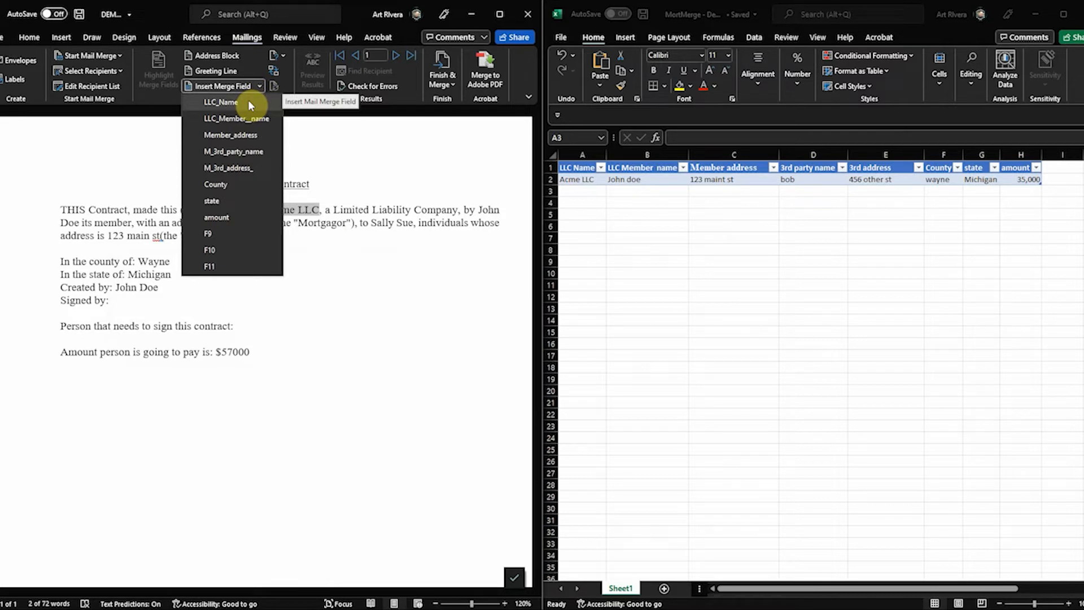
left_click(248, 102)
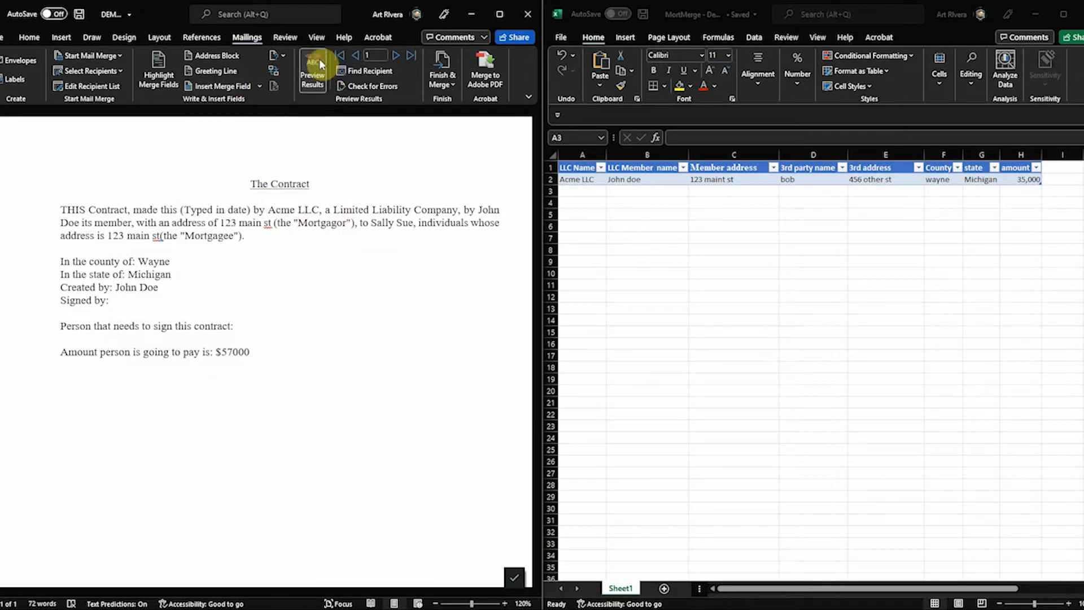
Switch from the merge results preview back to field placeholders and examine the inserted LLC_Name field.
left_click(309, 70)
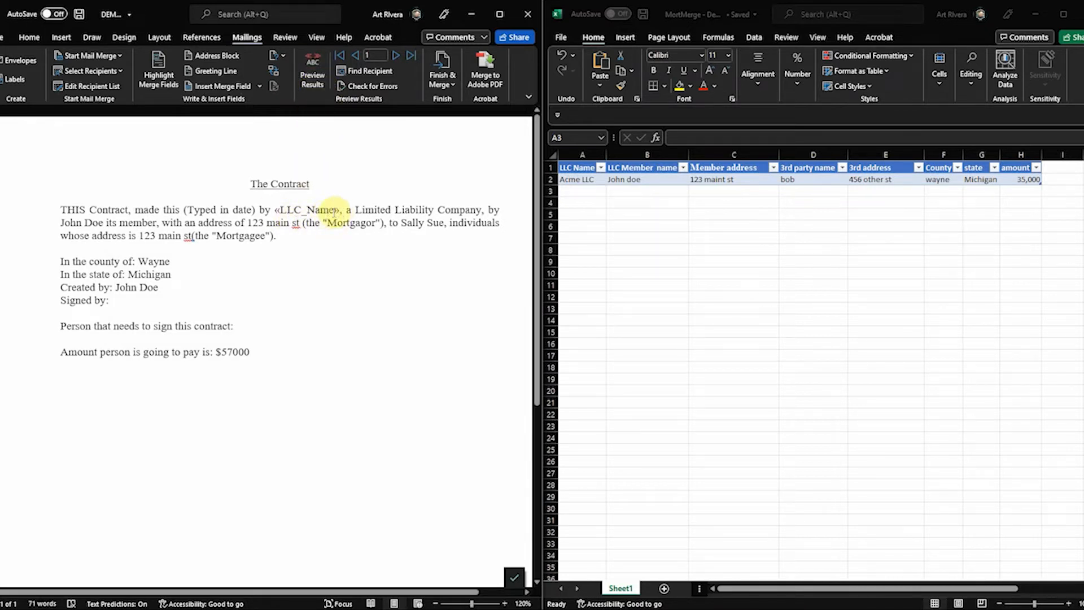
left_click_drag(275, 211, 341, 214)
left_click(339, 211)
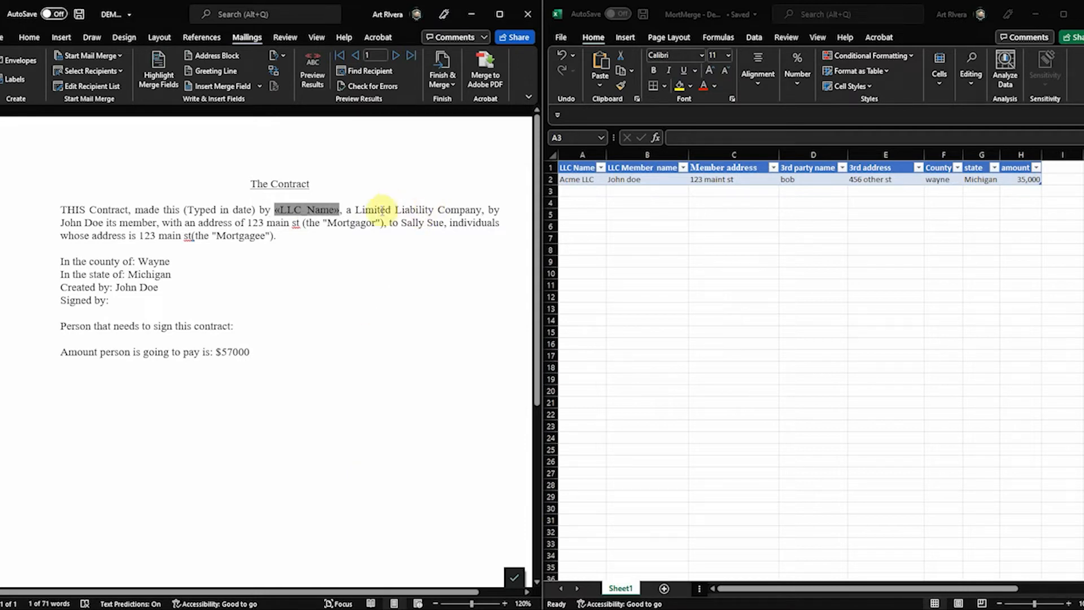
Replace the member's name and the mortgagor's address in the opening paragraph with the LLC_Member__name and Member_address merge fields.
left_click(61, 221)
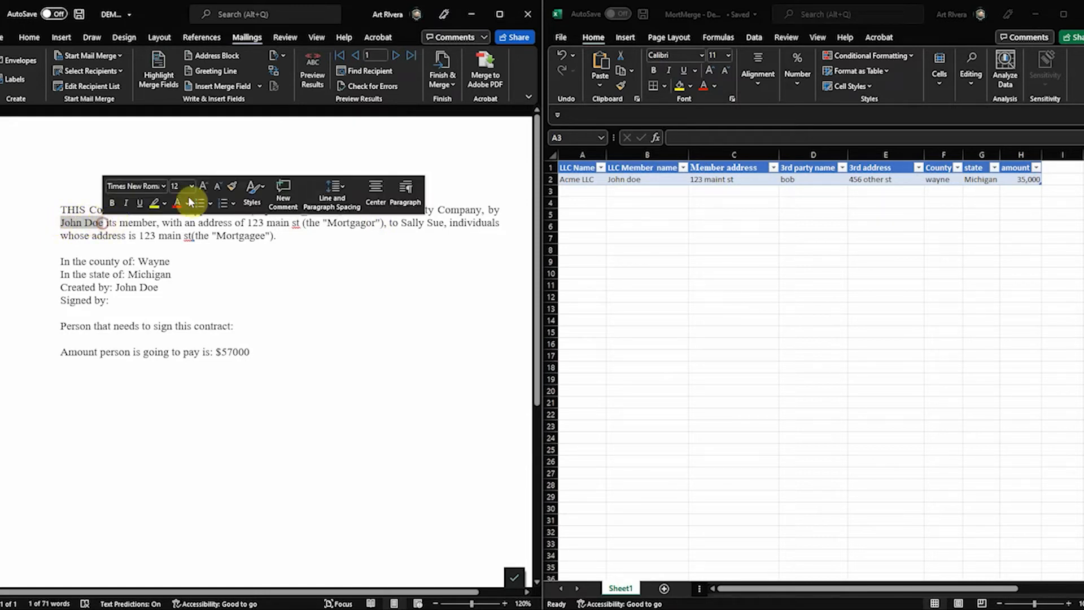
left_click(260, 86)
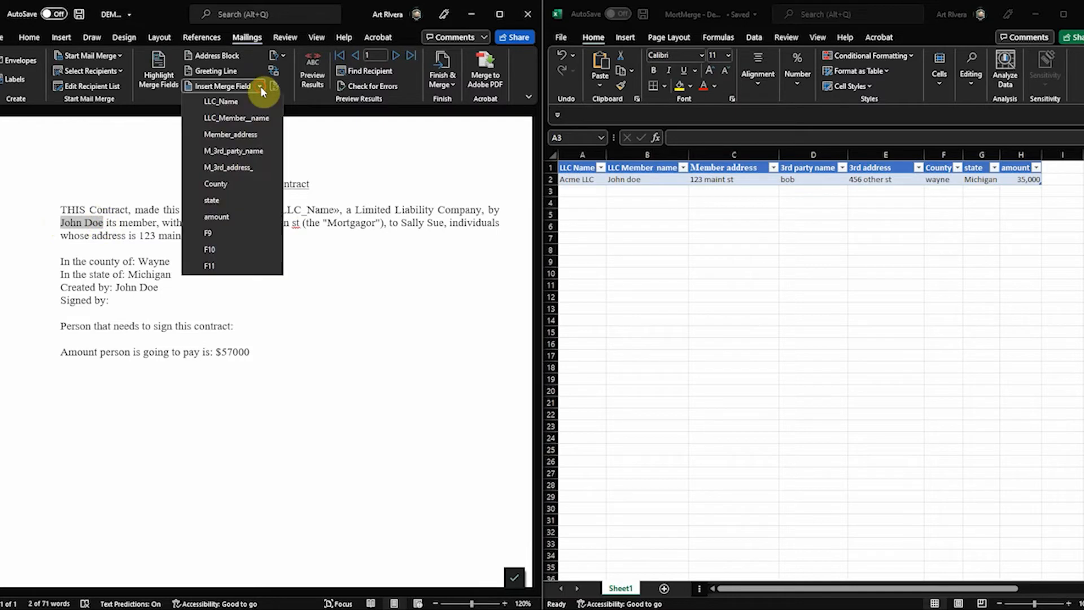
left_click(249, 117)
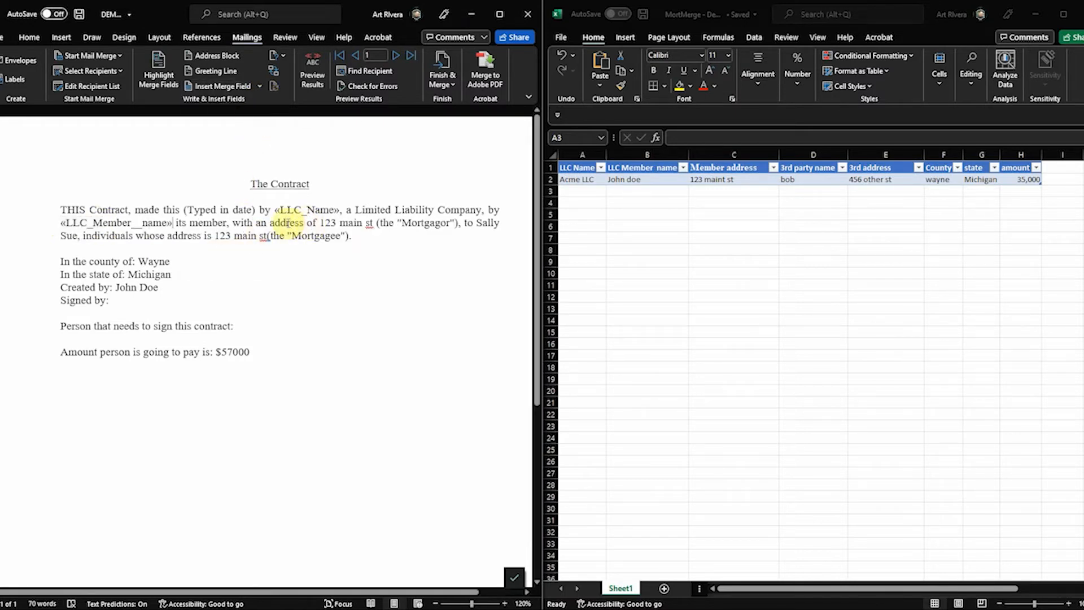
left_click_drag(321, 223, 357, 224)
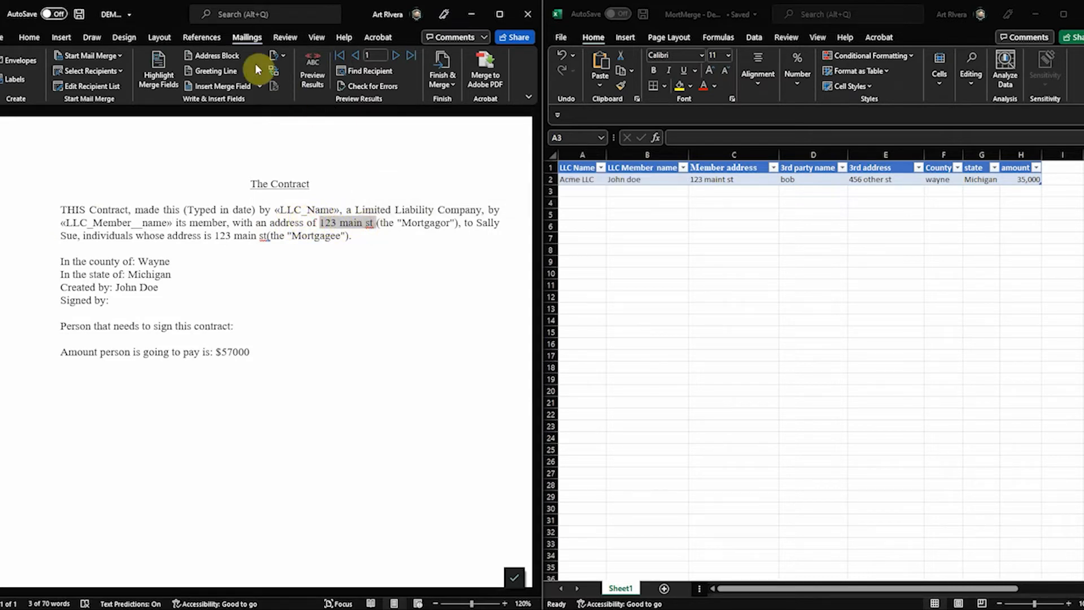
left_click(260, 87)
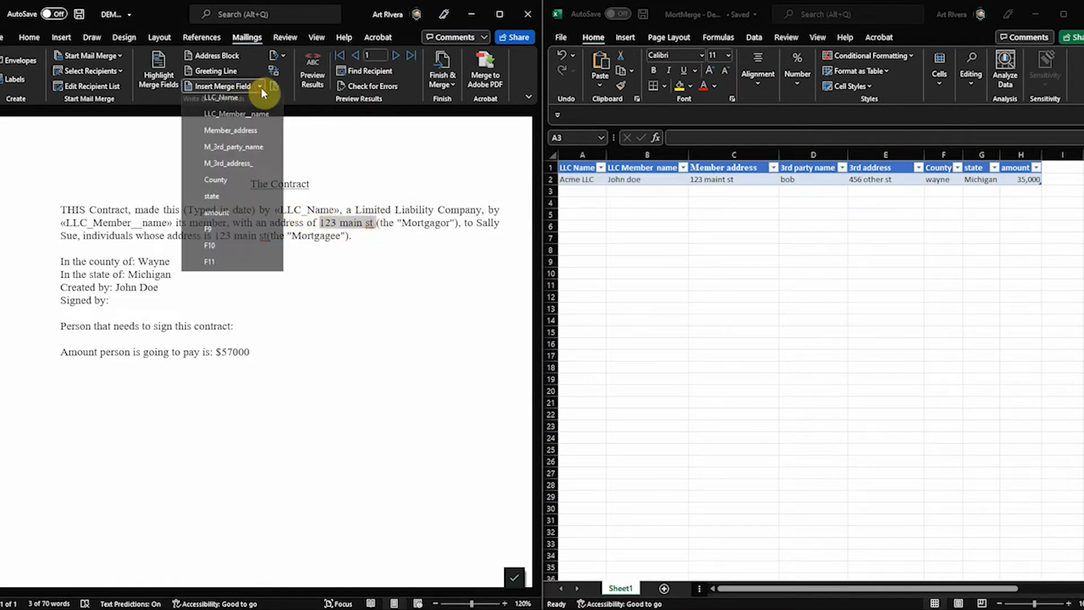
left_click(252, 135)
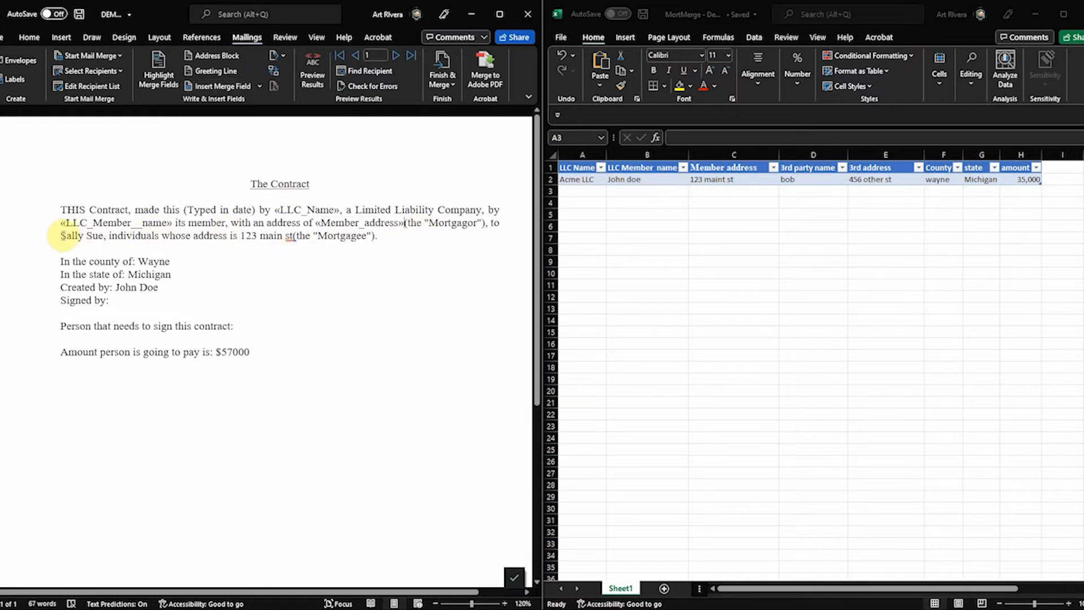
Replace the mortgagee's name in the opening paragraph with the M_3rd_party_name merge field.
left_click_drag(61, 235, 103, 236)
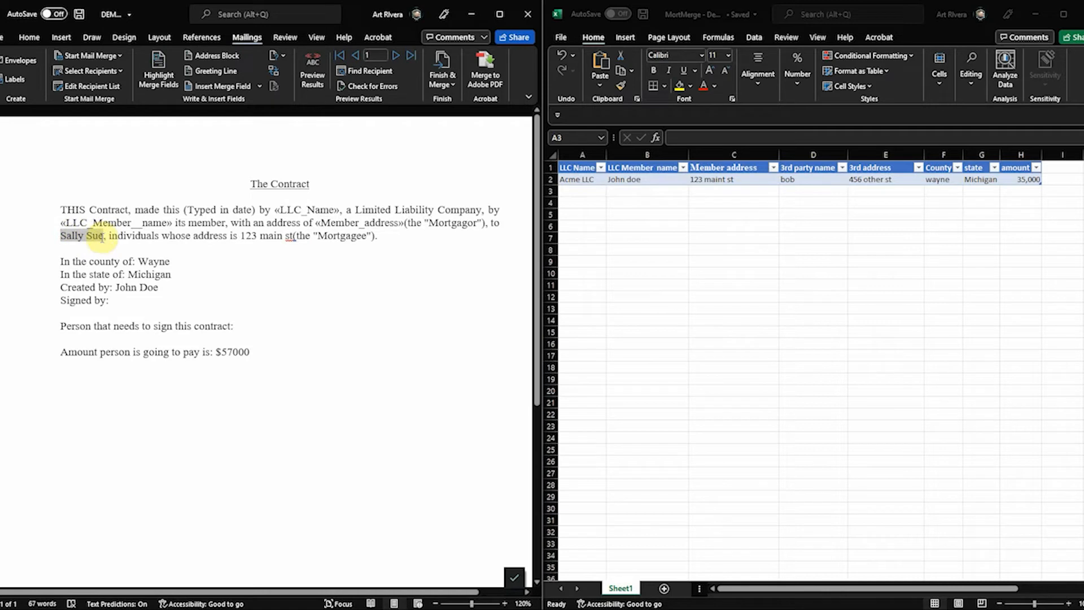
left_click(260, 86)
left_click(203, 168)
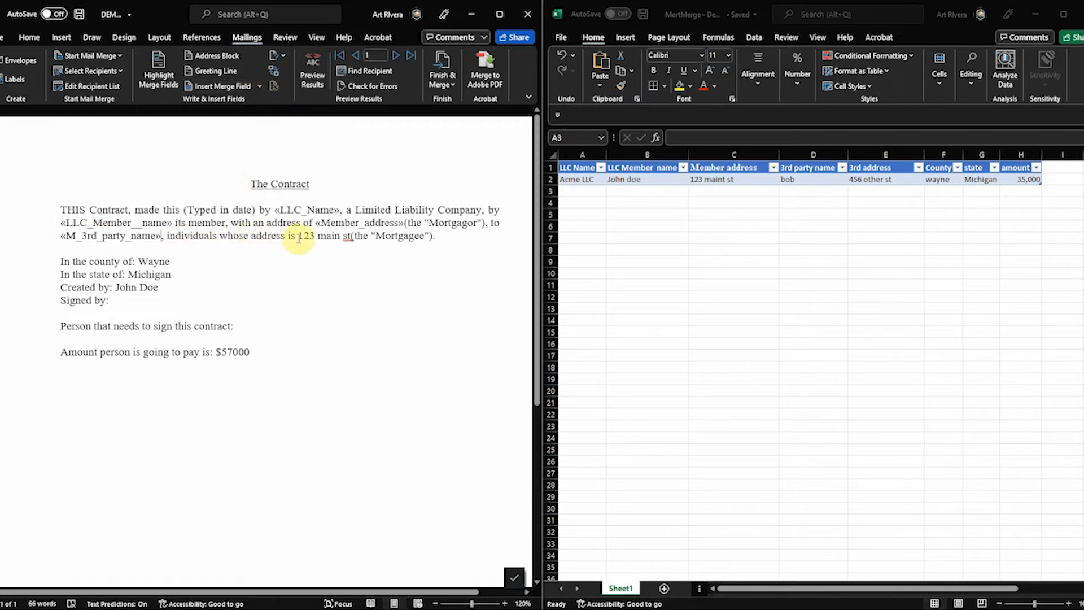
Replace the mortgagee's address in the opening paragraph with the M_3rd_address_ merge field.
left_click_drag(298, 237, 329, 238)
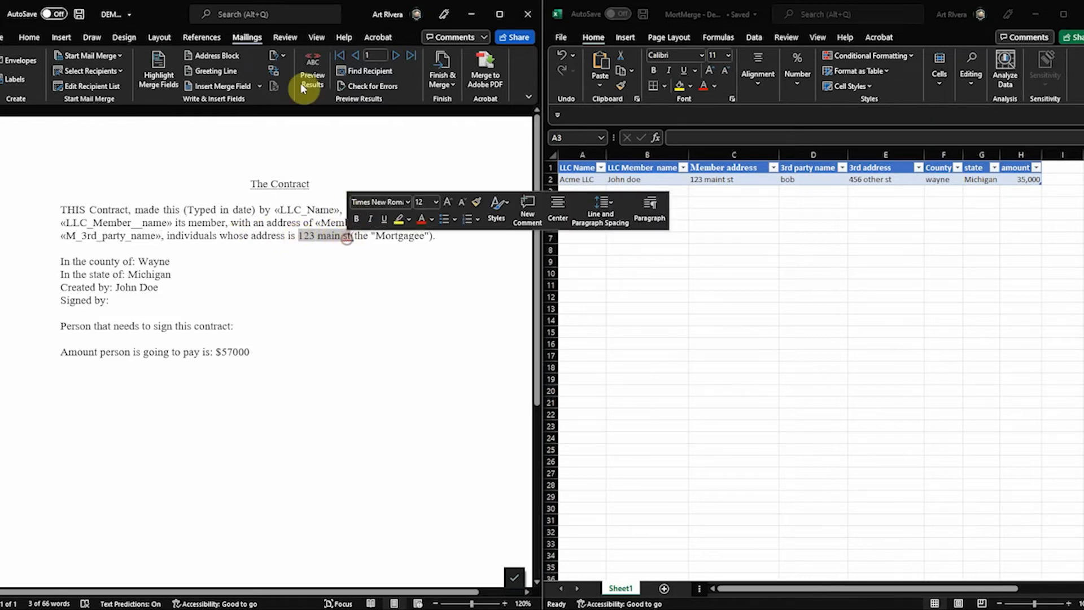
left_click(248, 87)
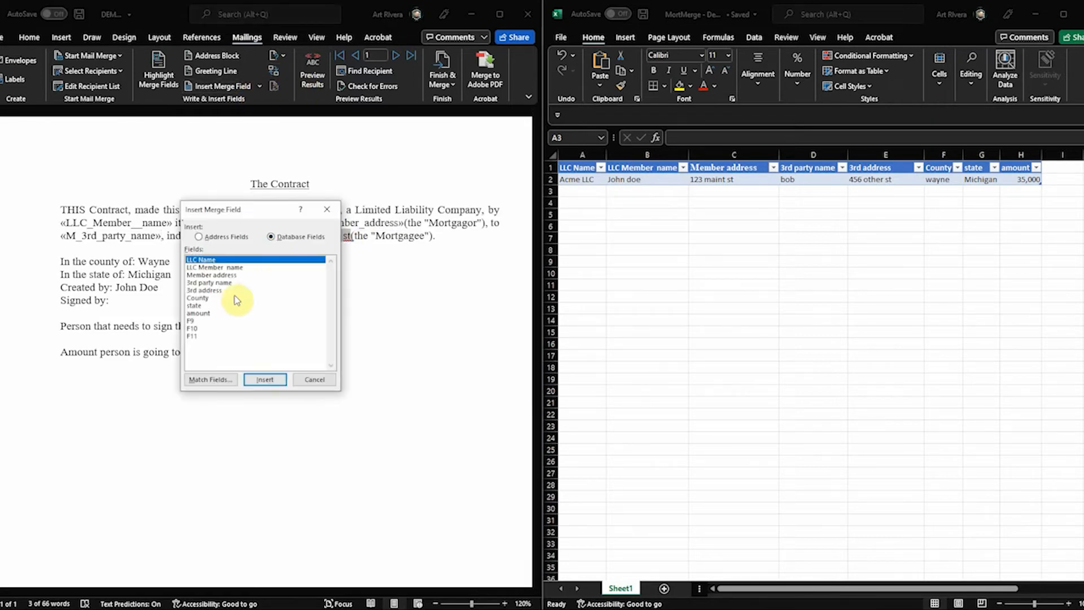
left_click(319, 378)
left_click(259, 86)
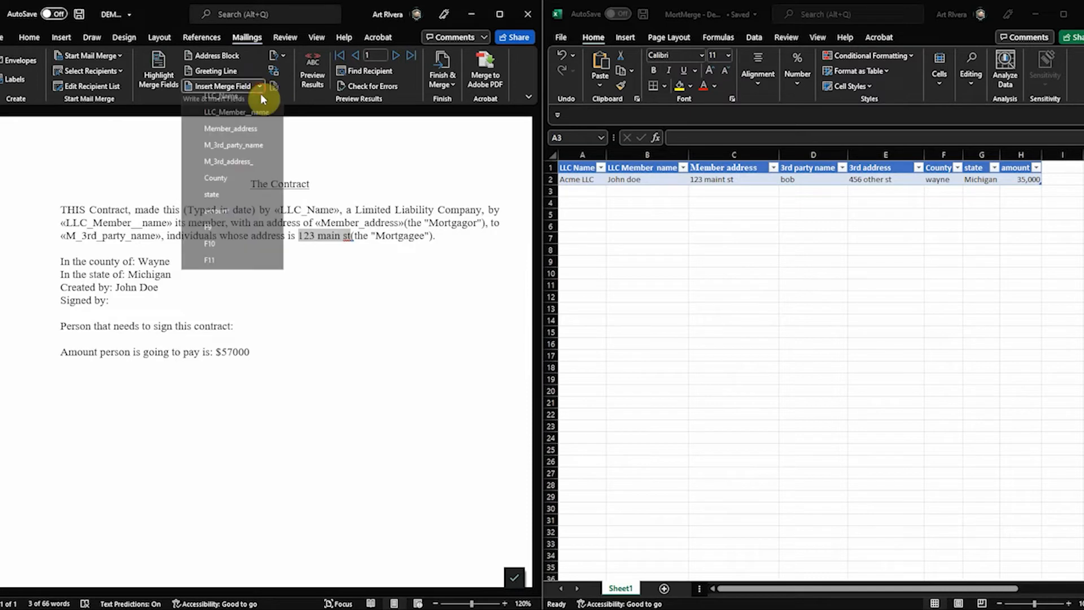
left_click(246, 168)
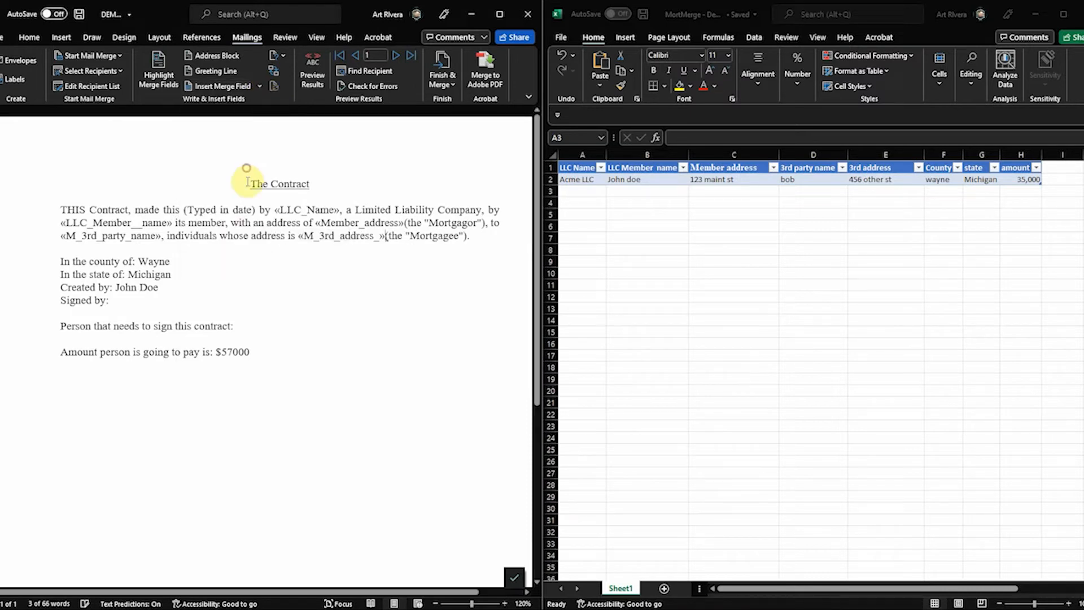
Replace "Wayne" and "Michigan" in the county and state lines with the County and state merge fields.
left_click_drag(169, 260, 138, 260)
left_click(259, 86)
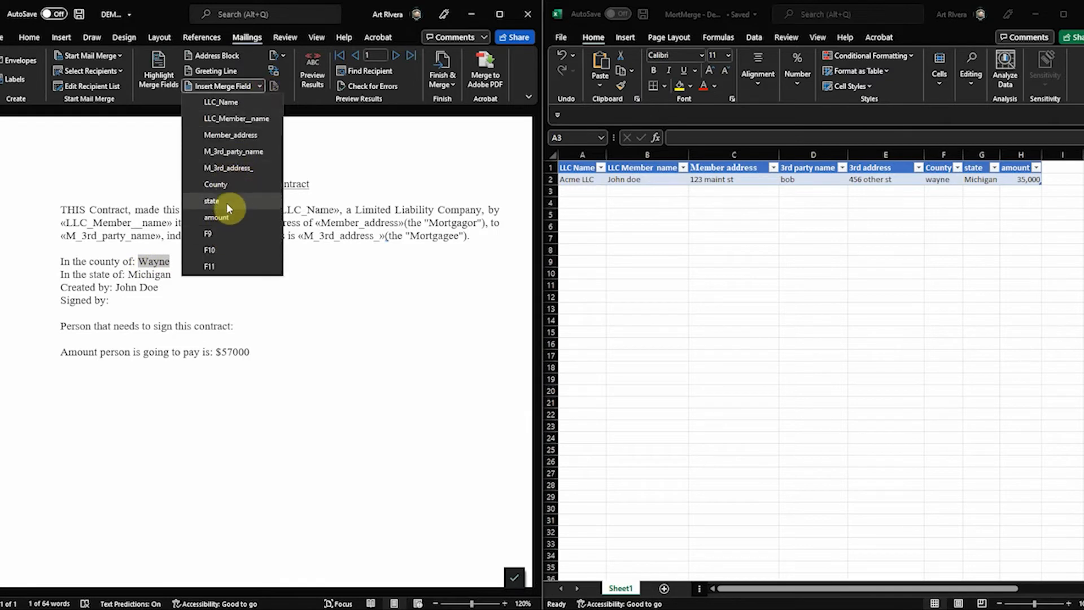
left_click(226, 184)
double_click(172, 276)
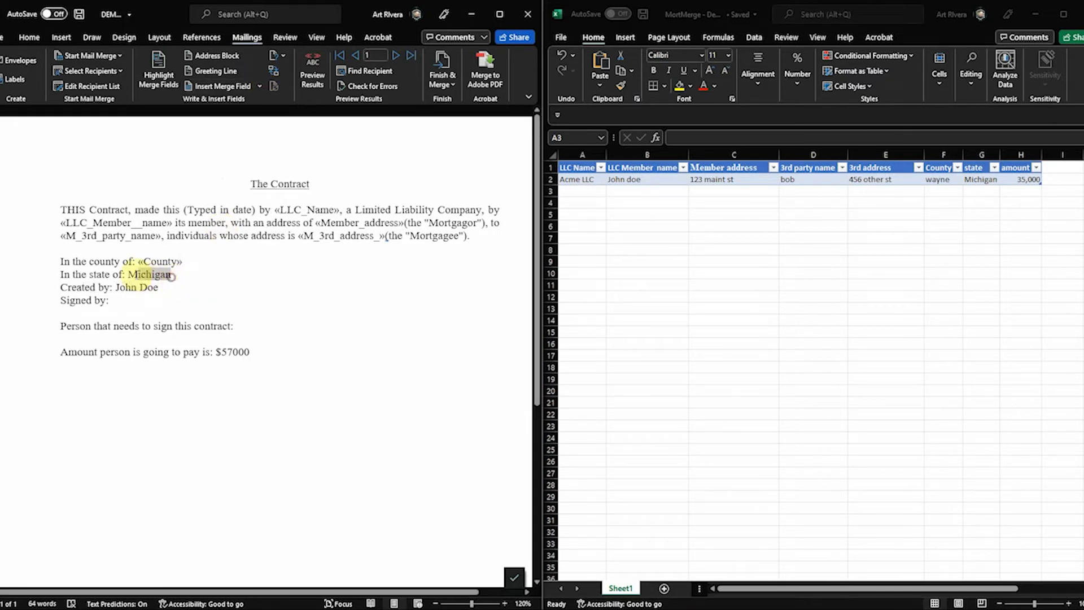
left_click(261, 86)
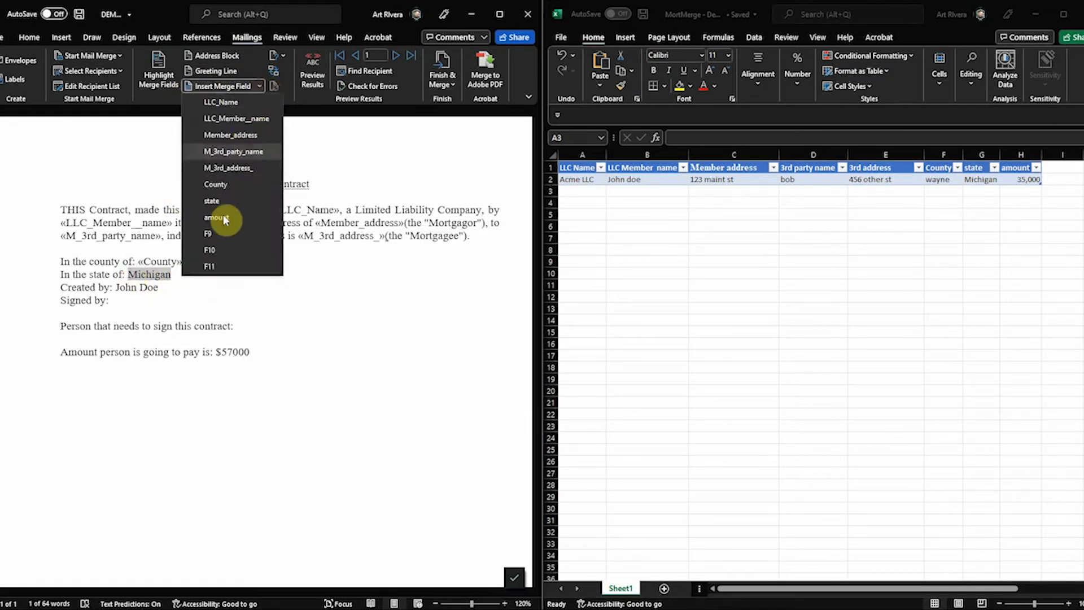
left_click(213, 201)
Replace the name in the "Created by" line with the M_3rd_party_name field and the payment figure after the dollar sign with the amount field.
left_click_drag(160, 288, 125, 290)
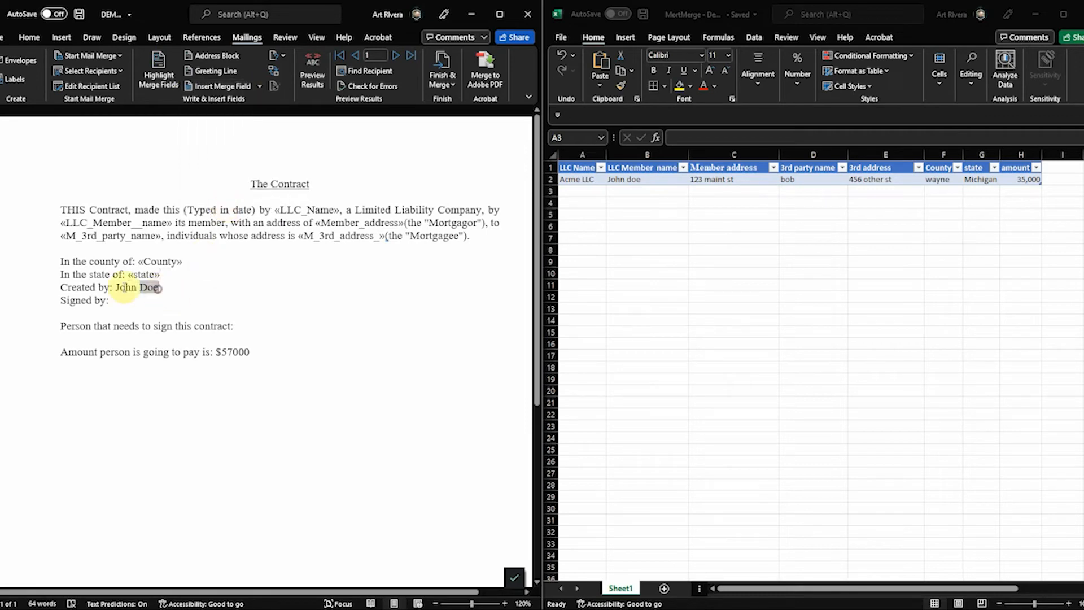
left_click(260, 85)
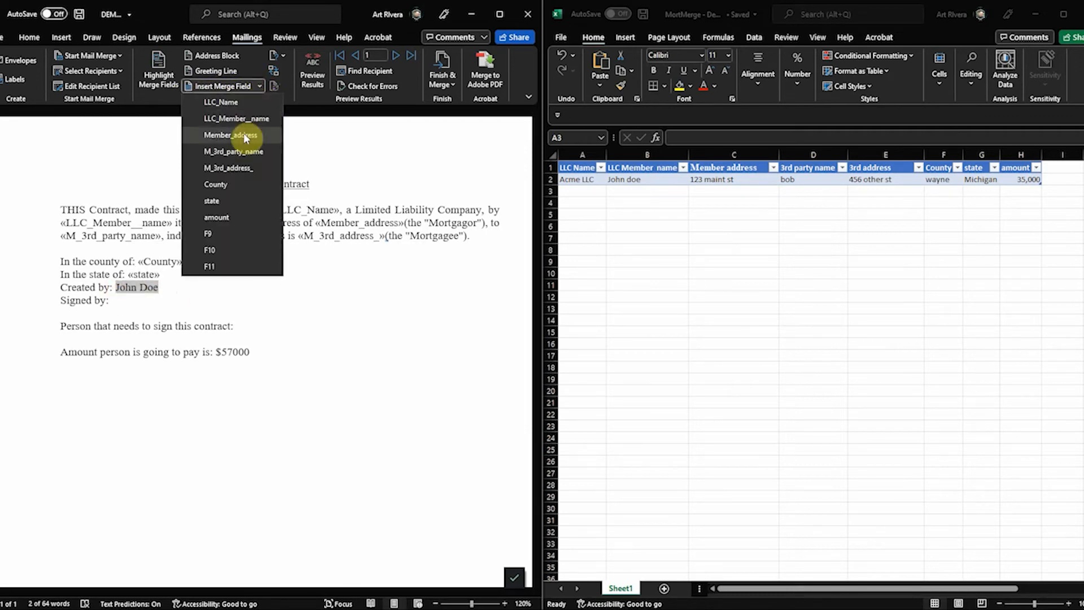
left_click(235, 152)
left_click_drag(257, 352, 226, 355)
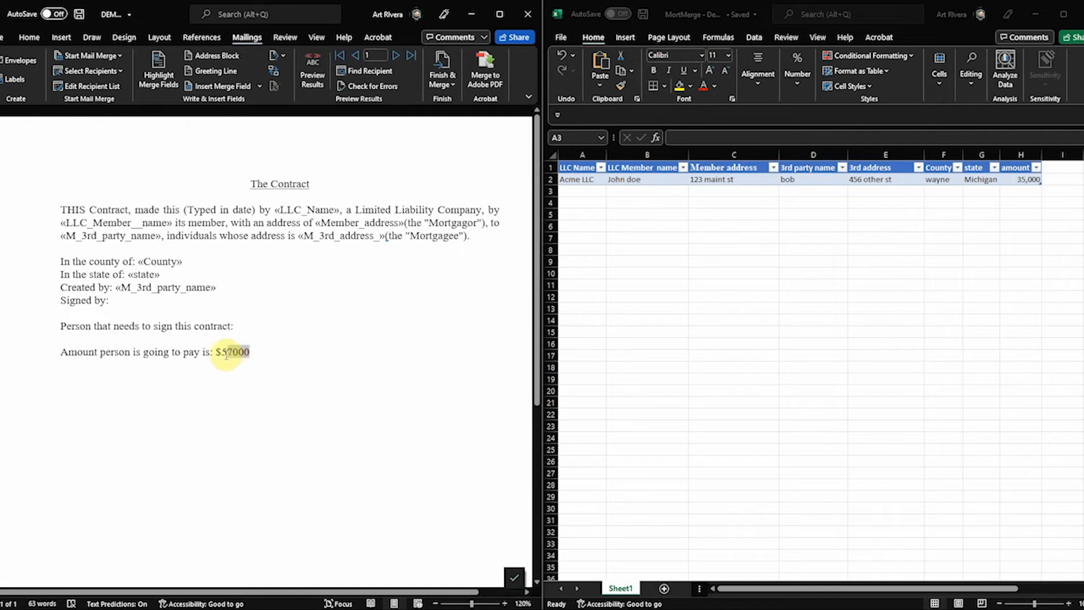
left_click(260, 86)
left_click(228, 216)
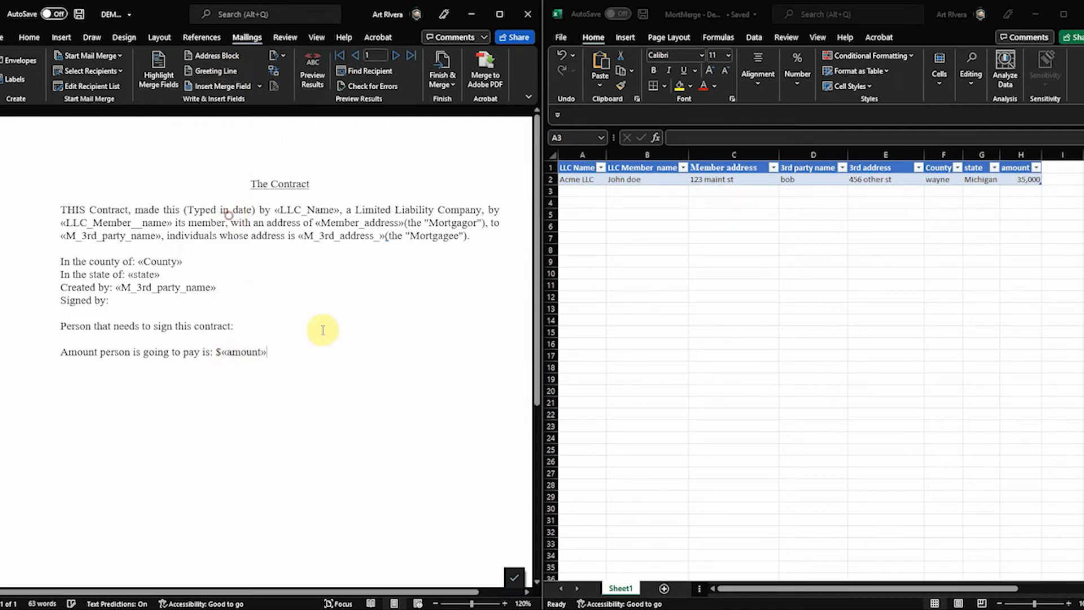
Preview the merge results in the contract and compare them with the field placeholders, leaving the preview on.
left_click(312, 70)
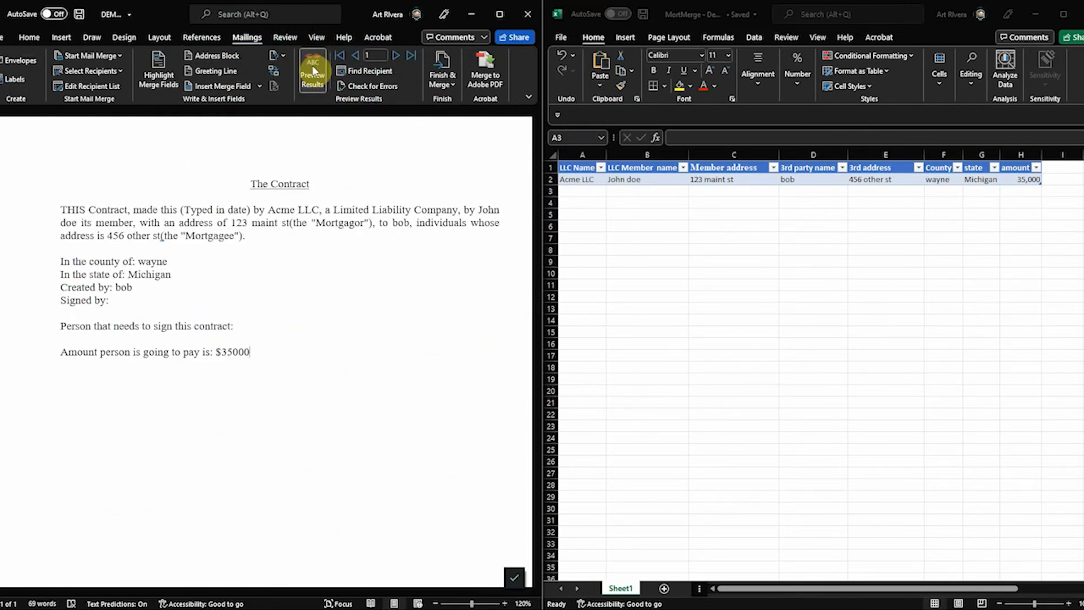
left_click(312, 70)
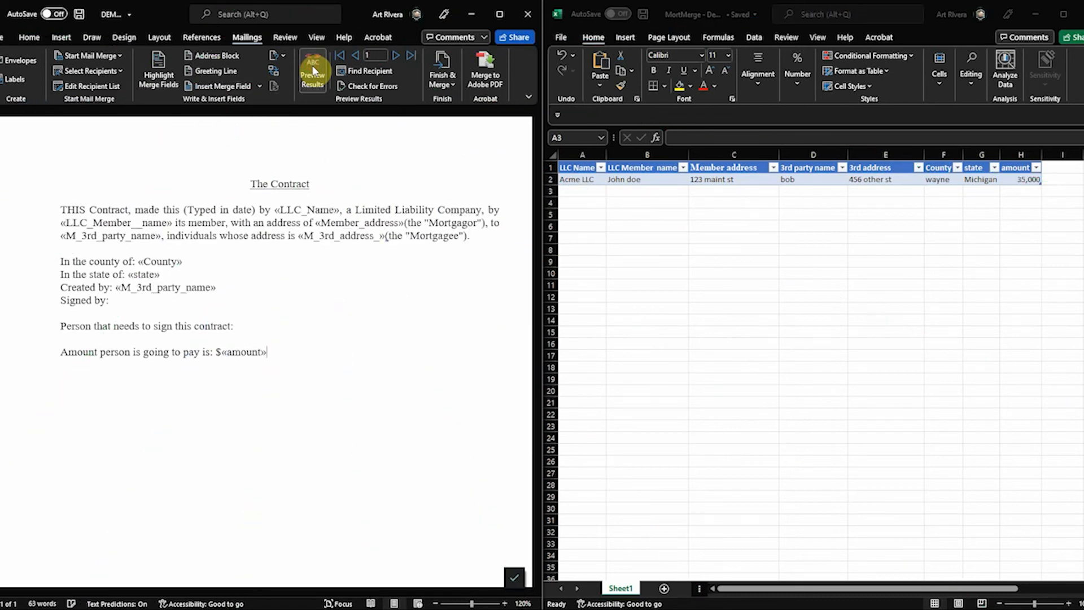
left_click(312, 70)
left_click(313, 70)
left_click(312, 70)
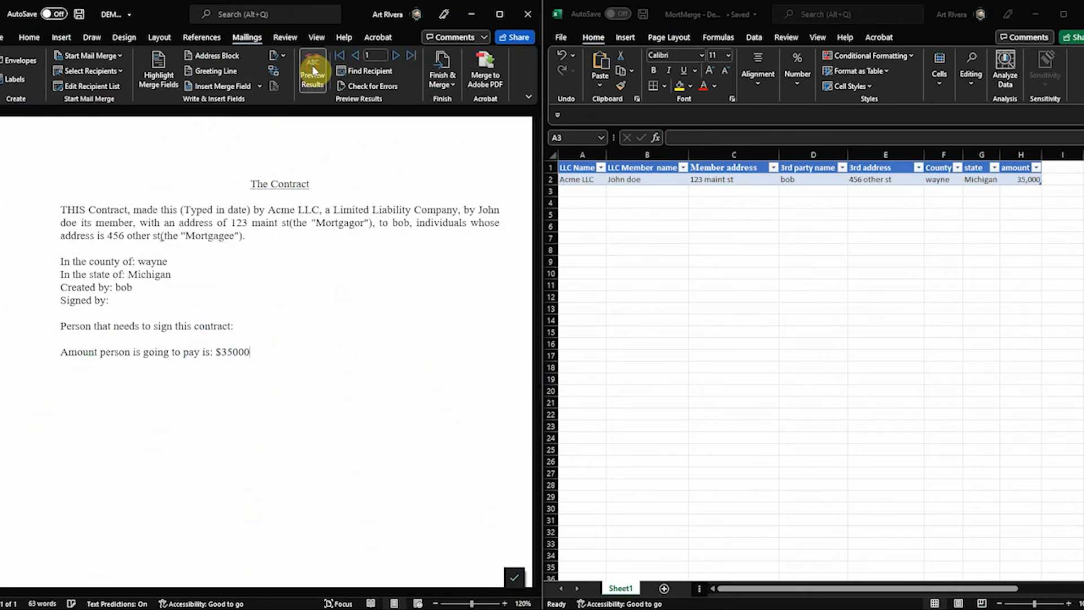
In the Excel table, start a second record with LLC name "Super,LLC" and enter the member's name and address.
left_click(583, 192)
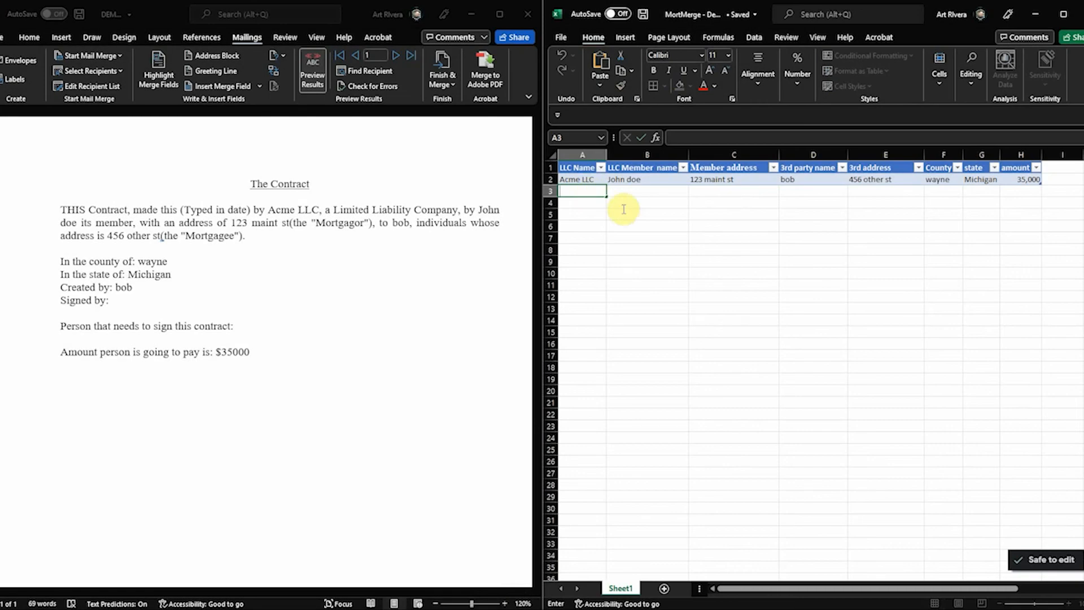
type("Super,LLC")
key("Tab")
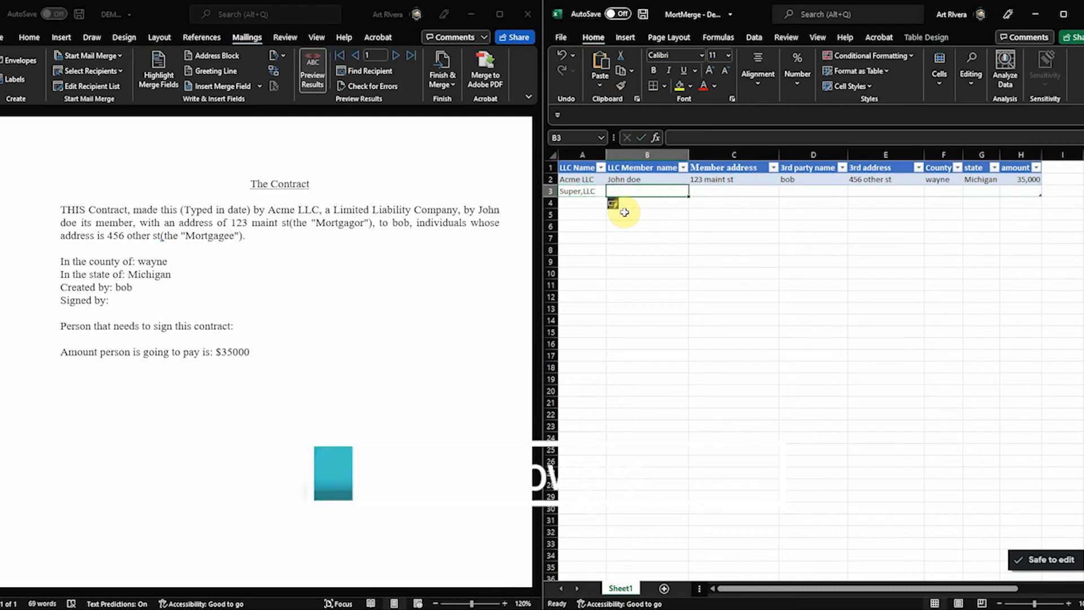
type("jim doe")
key("Tab")
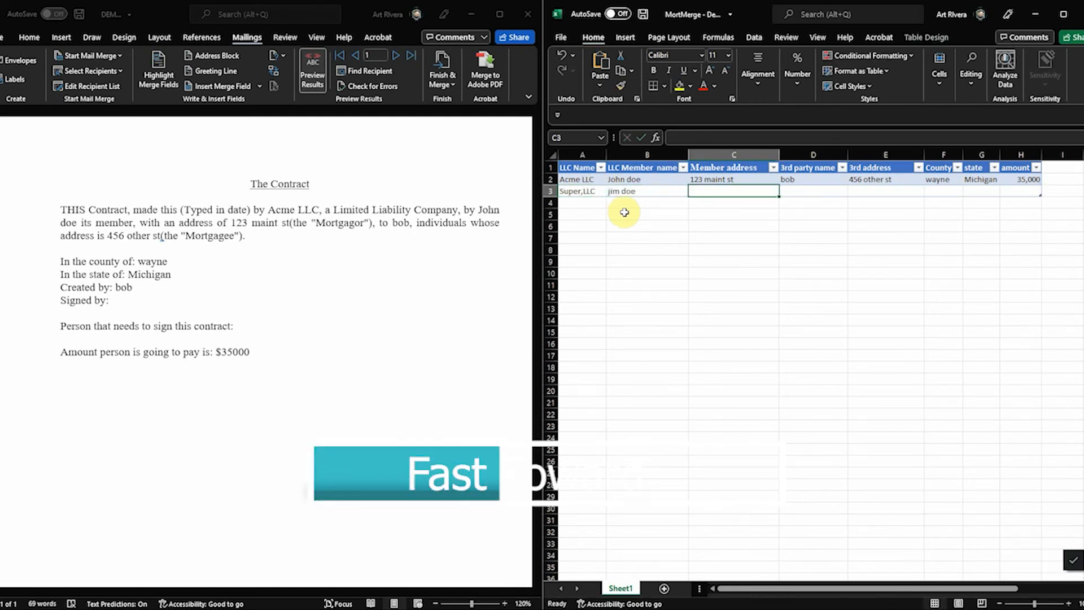
type("12356 st")
key("Tab")
Enter the third party's name and address in the second record.
type("sall")
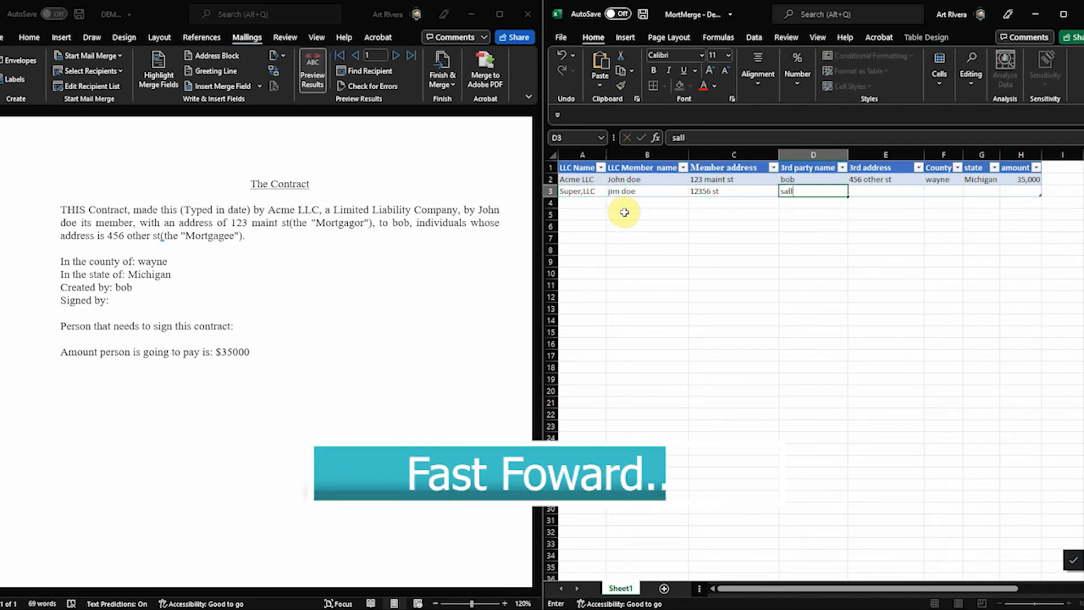
type("y")
key("Tab")
type("9879test")
key("Tab")
Complete the second record with county "oakland", state "Ohio" and amount 25,000, and save the workbook.
type("oak")
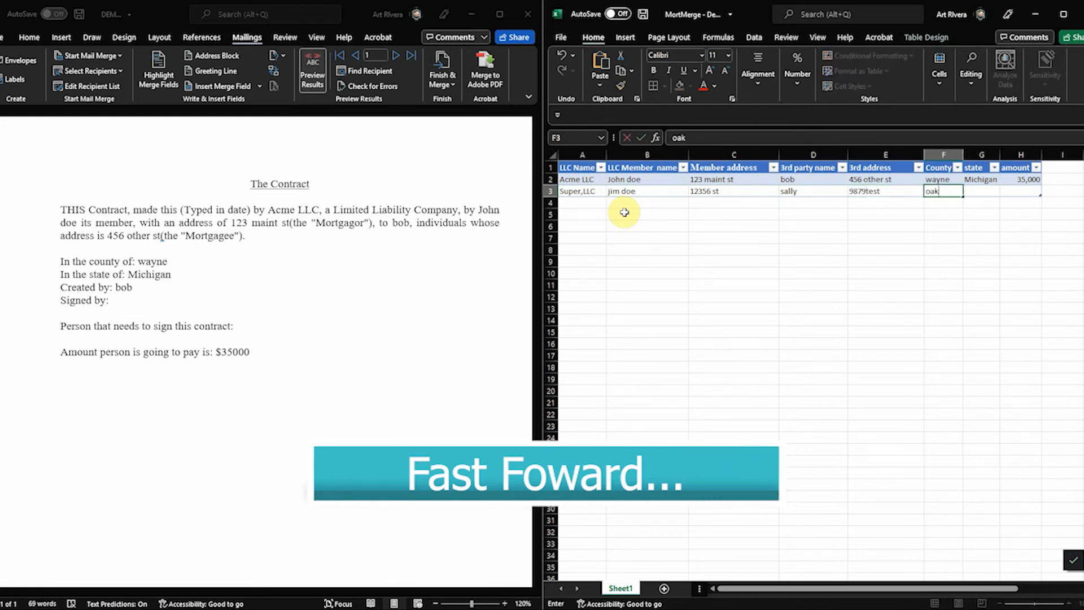
type("land")
key("Tab")
type("Ohio")
key("Tab")
type("25,000")
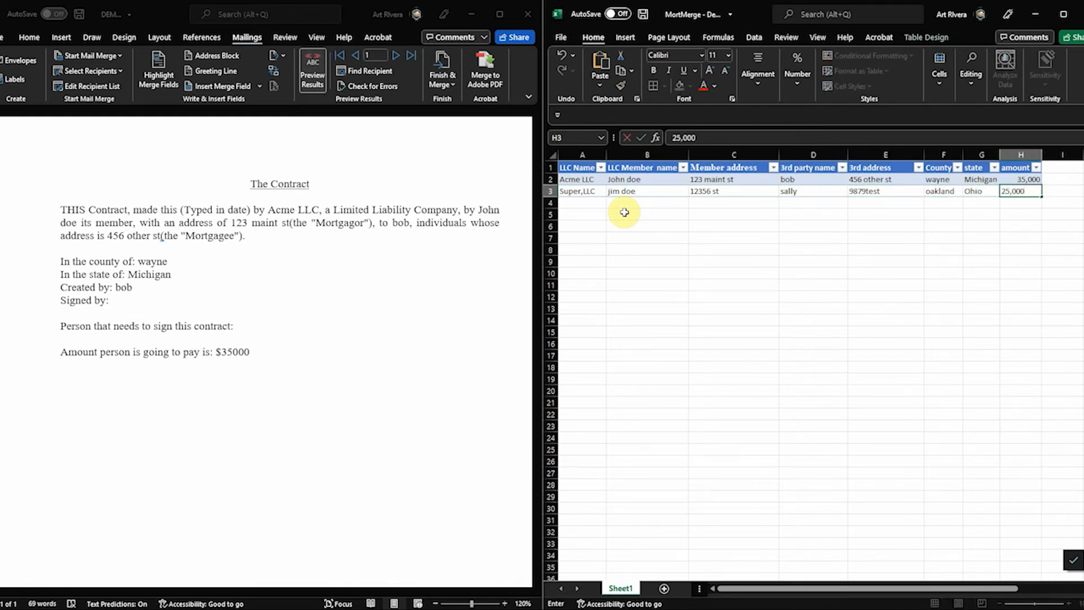
left_click(680, 212)
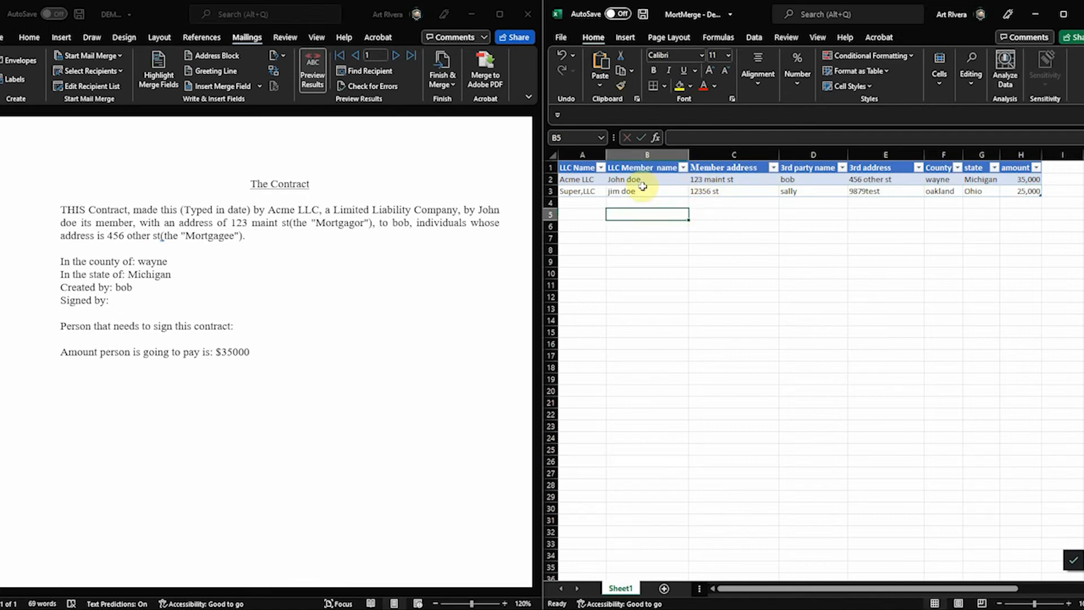
left_click(643, 15)
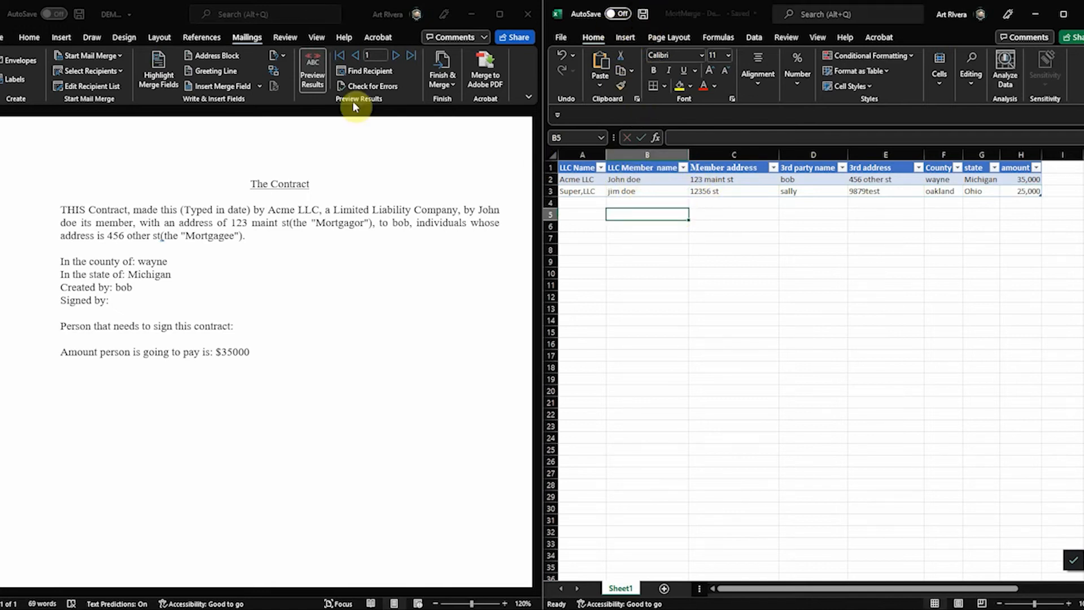
In Word, reload the existing recipient list from the "MortMerge - Demo" workbook in the DEMO folder, accepting its listed table.
left_click(120, 69)
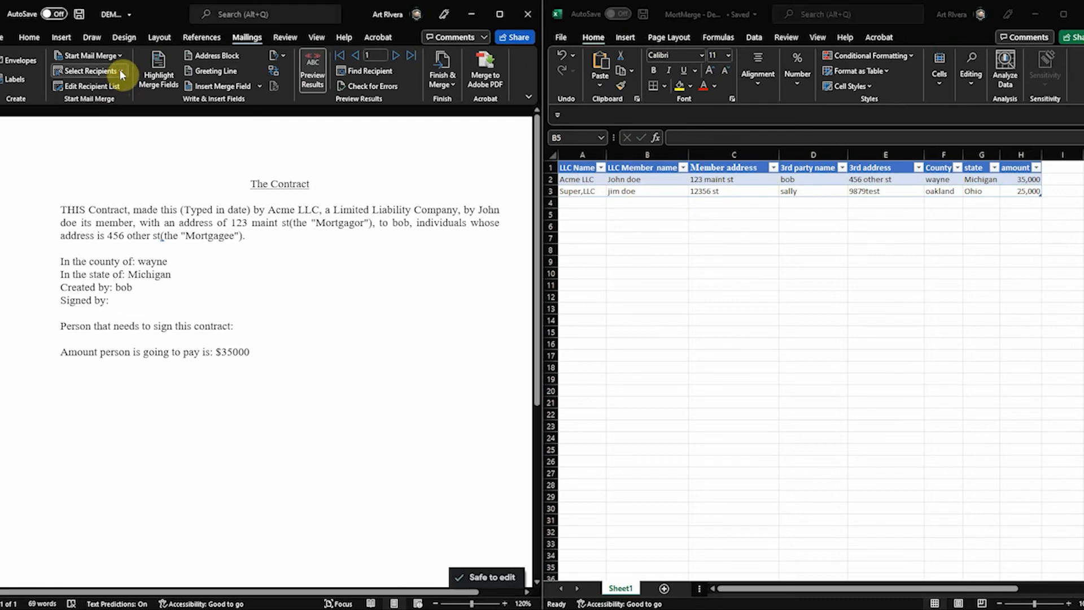
left_click(119, 69)
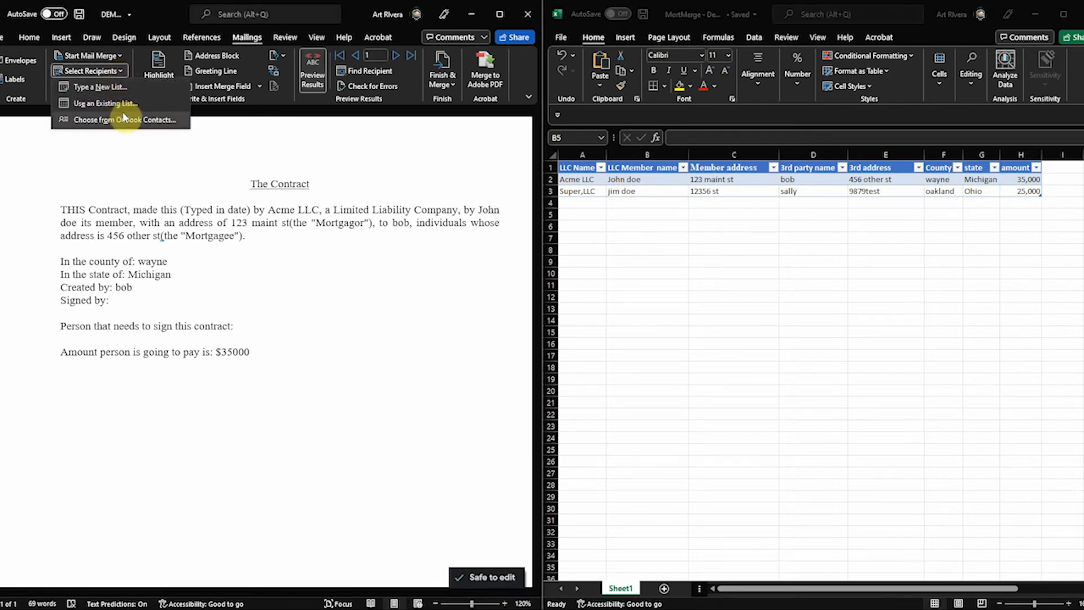
left_click(108, 103)
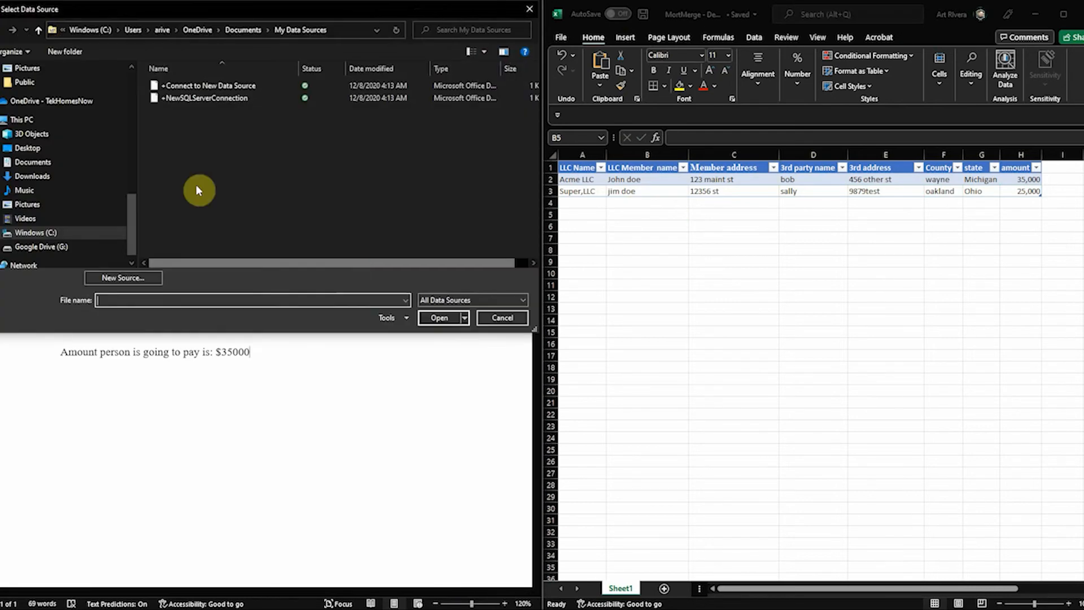
scroll(46, 170, "up", 10)
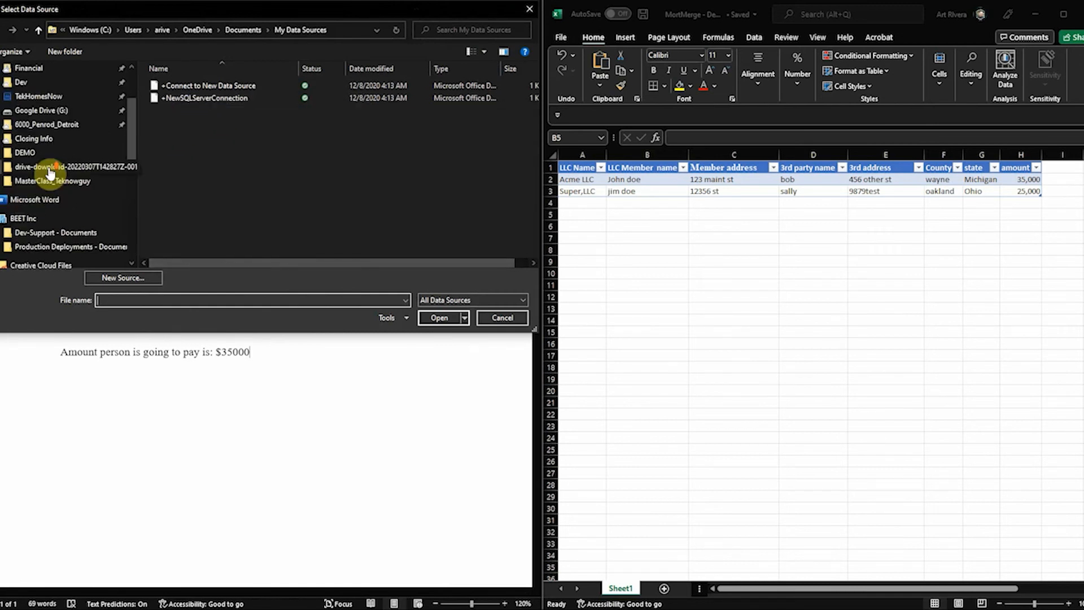
scroll(49, 172, "up", 2)
left_click(43, 180)
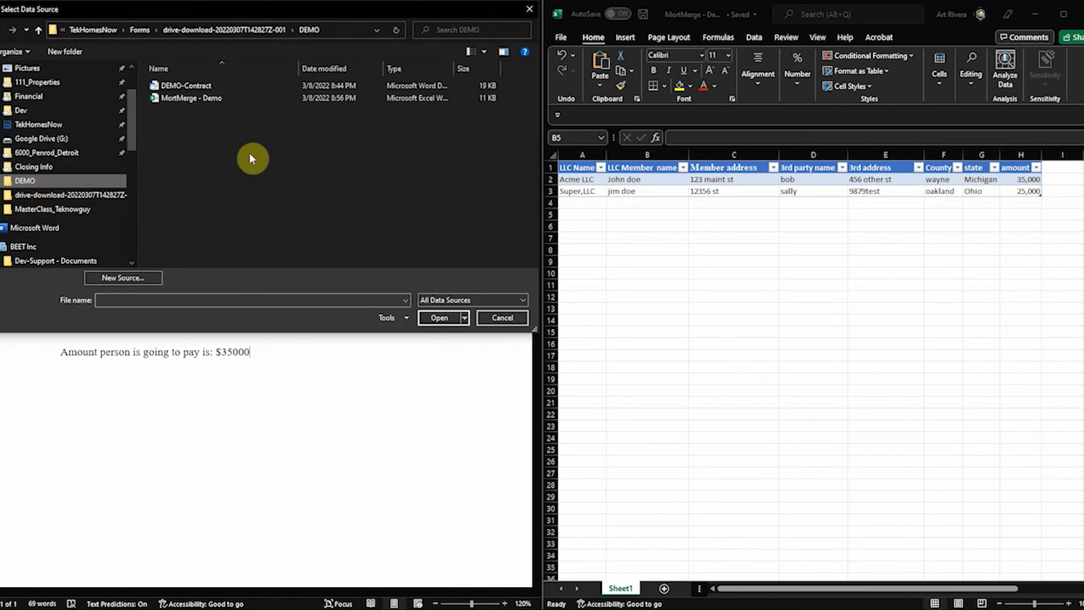
left_click(210, 98)
left_click(443, 318)
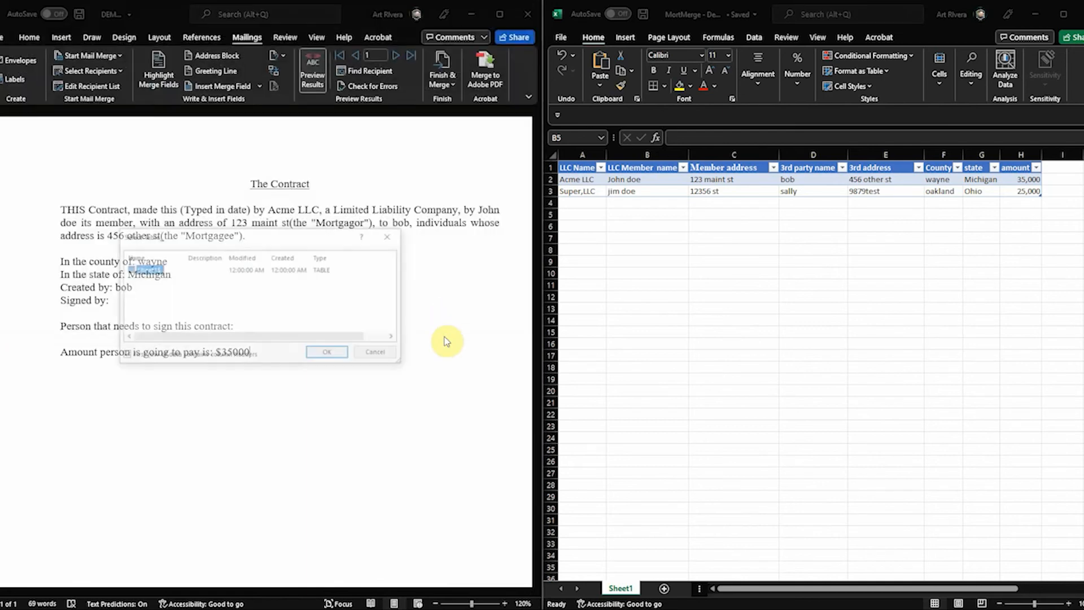
left_click(327, 351)
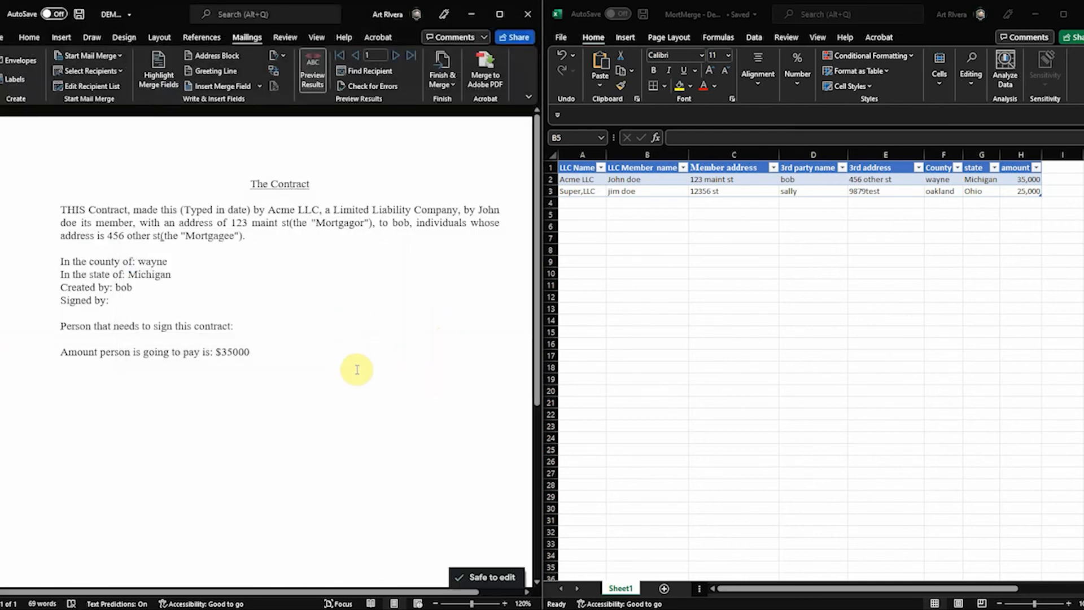
Preview the contract with the second record's data, and return to the first record.
left_click(317, 77)
left_click(316, 76)
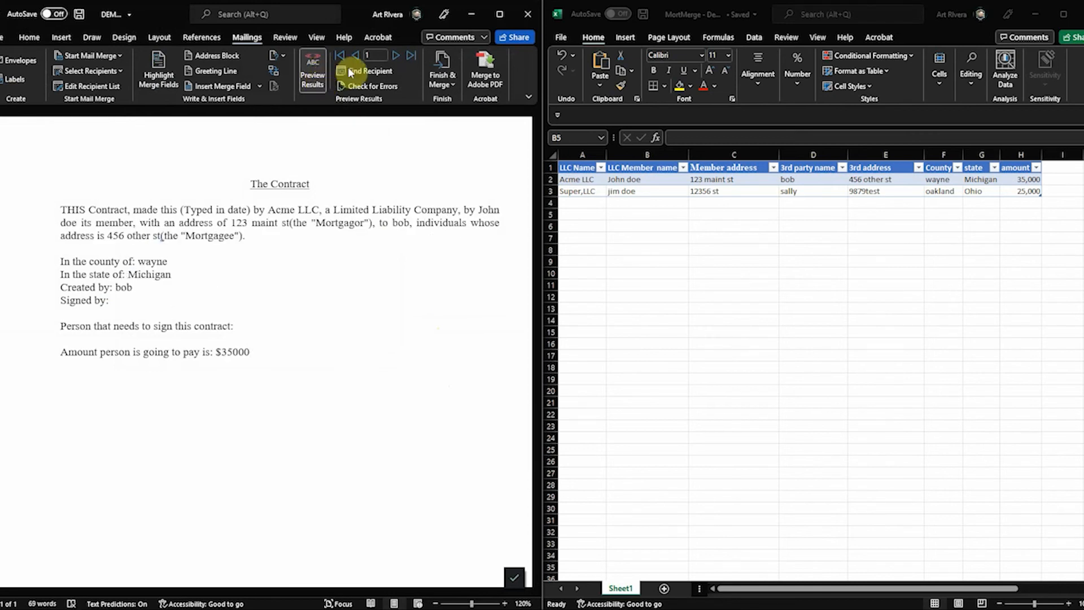
left_click(398, 55)
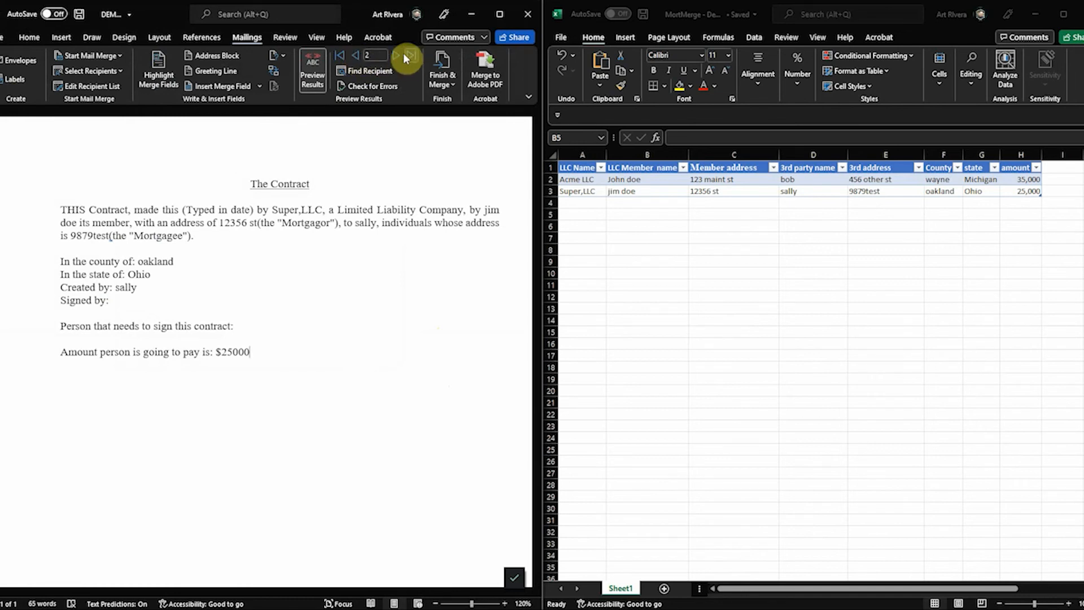
left_click(353, 56)
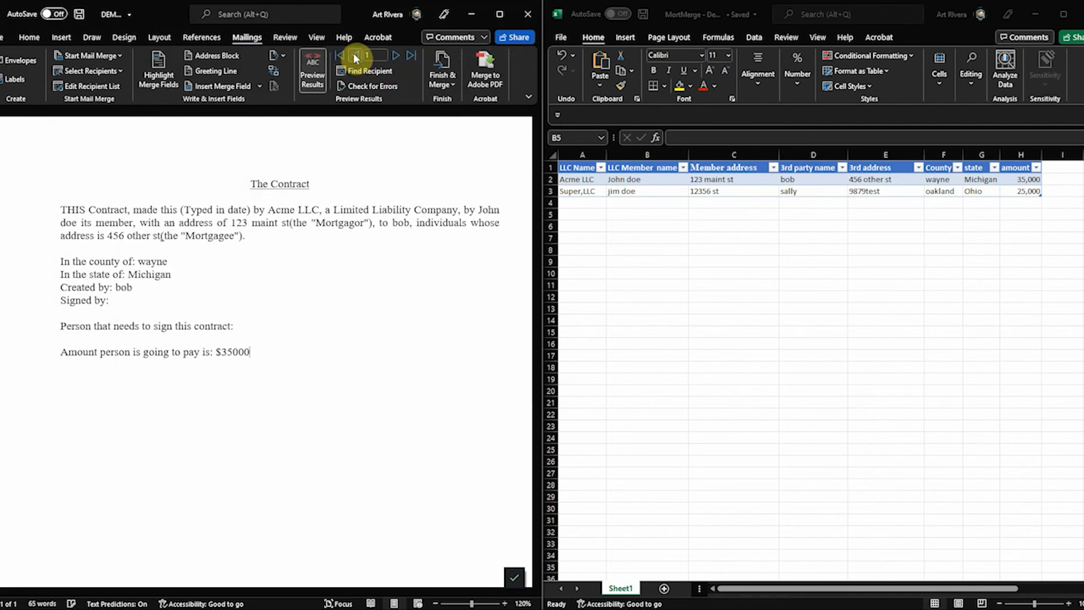
Edit the recipient list so that only the Super,LLC record is included in the merge, excluding Acme LLC.
left_click(124, 86)
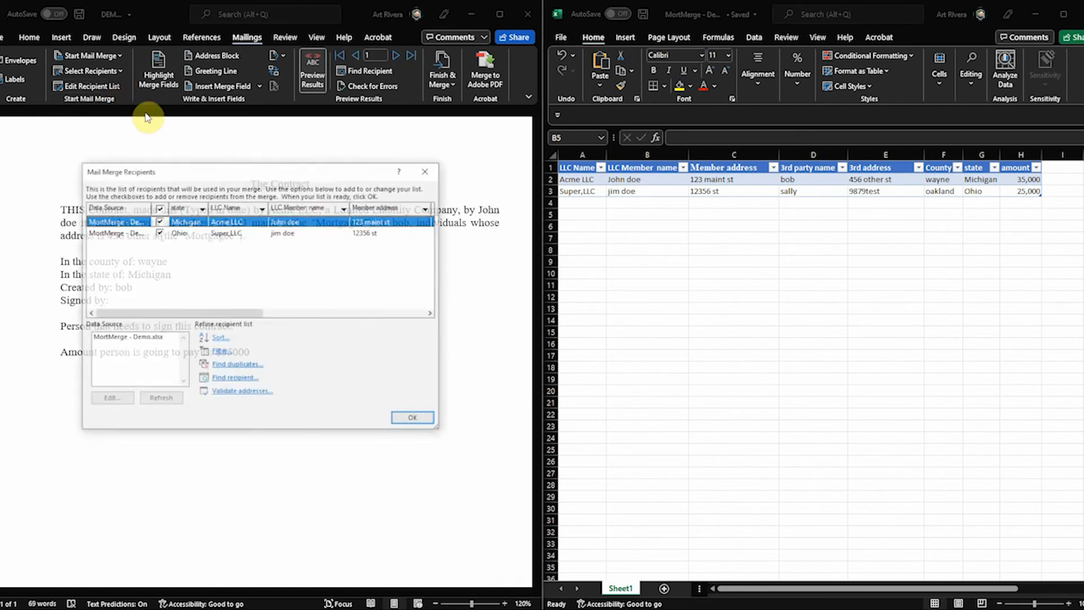
left_click(158, 231)
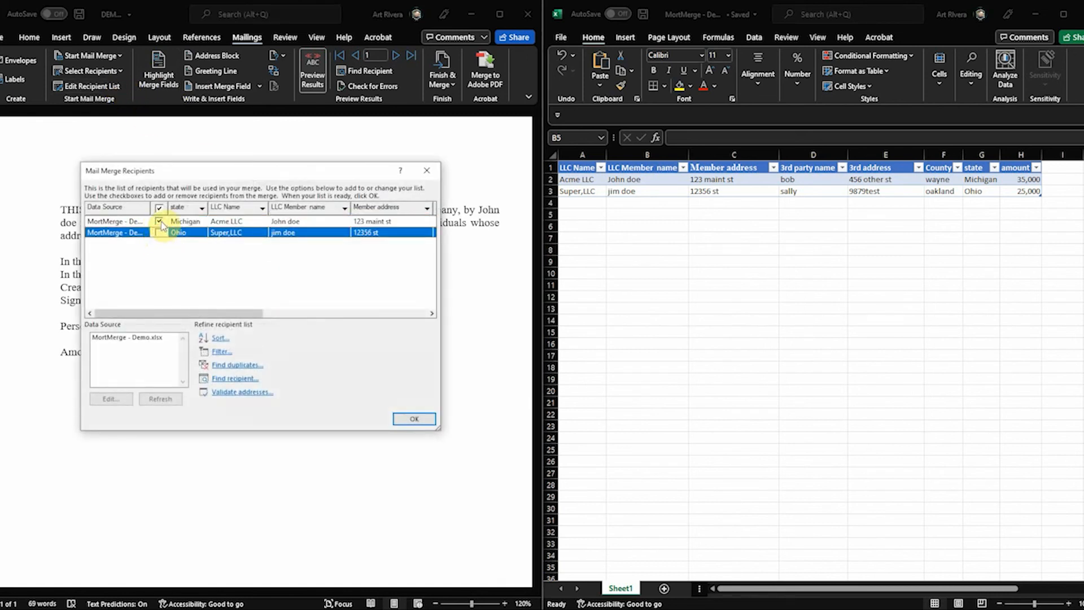
left_click(158, 221)
left_click(158, 232)
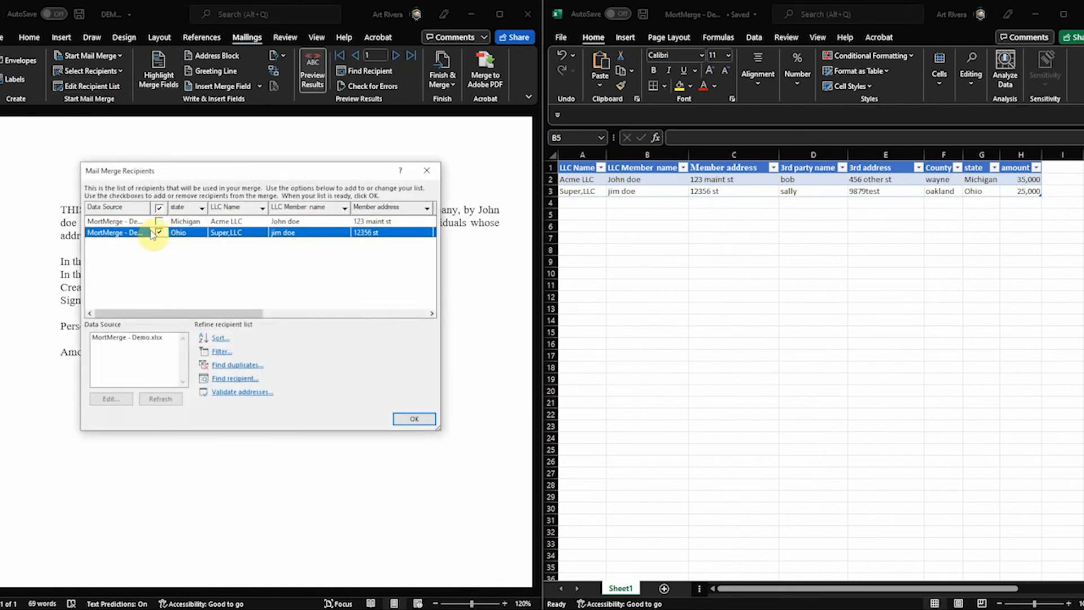
left_click(407, 422)
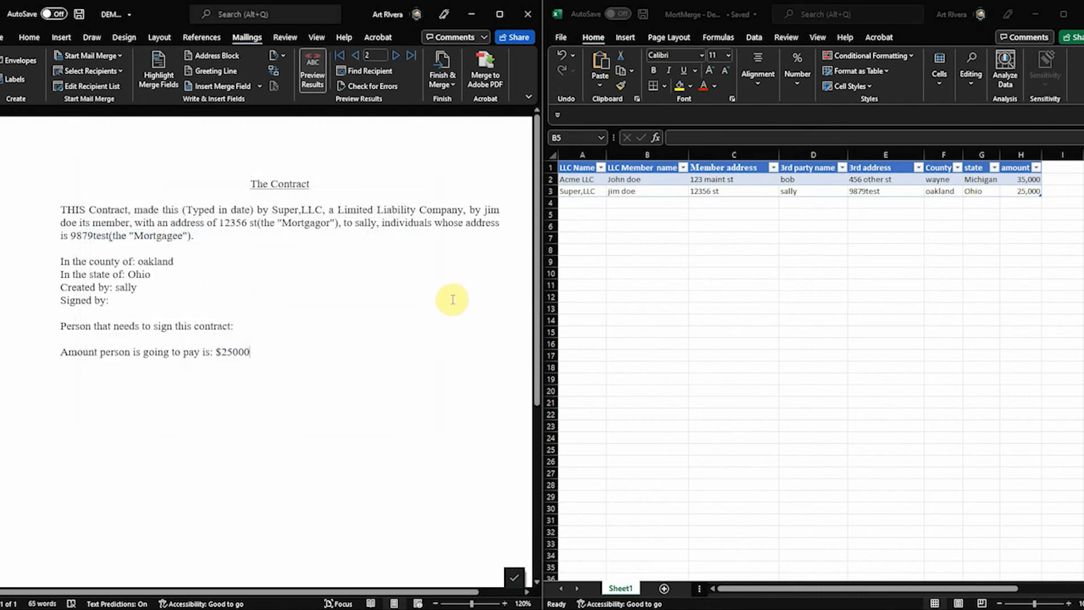